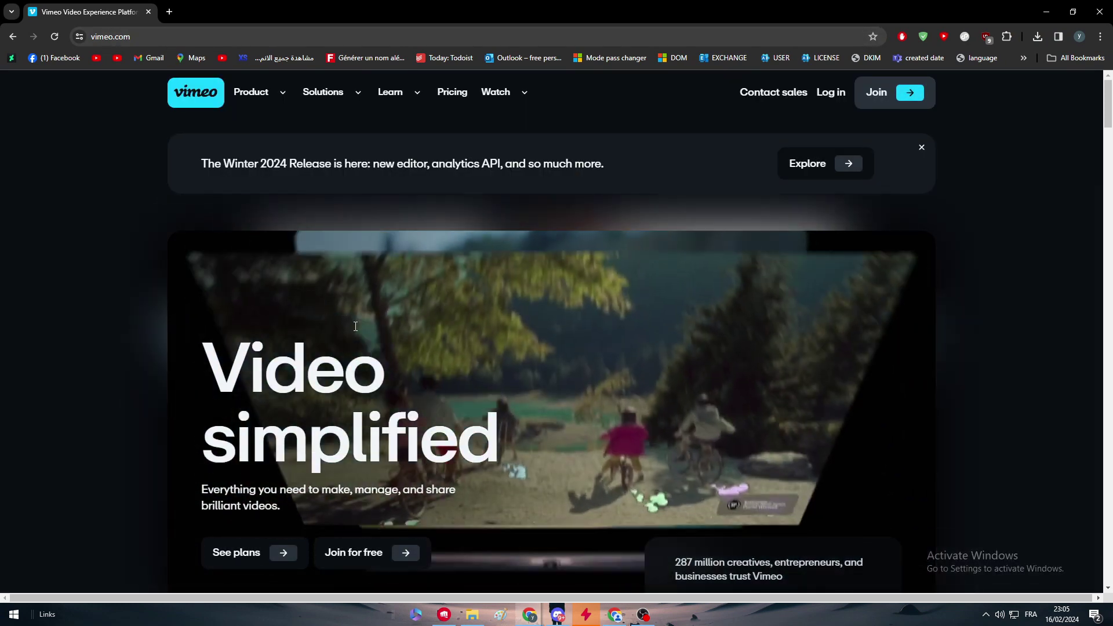
pyautogui.scroll(-2, 355, 326)
pyautogui.scroll(1, 432, 360)
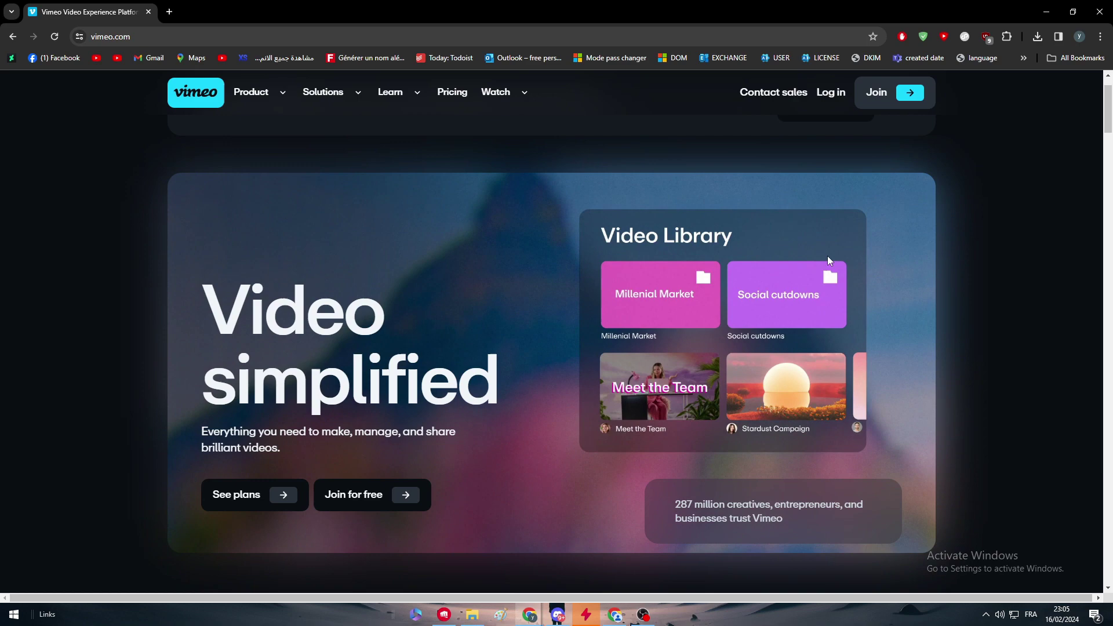
pyautogui.scroll(1, 828, 256)
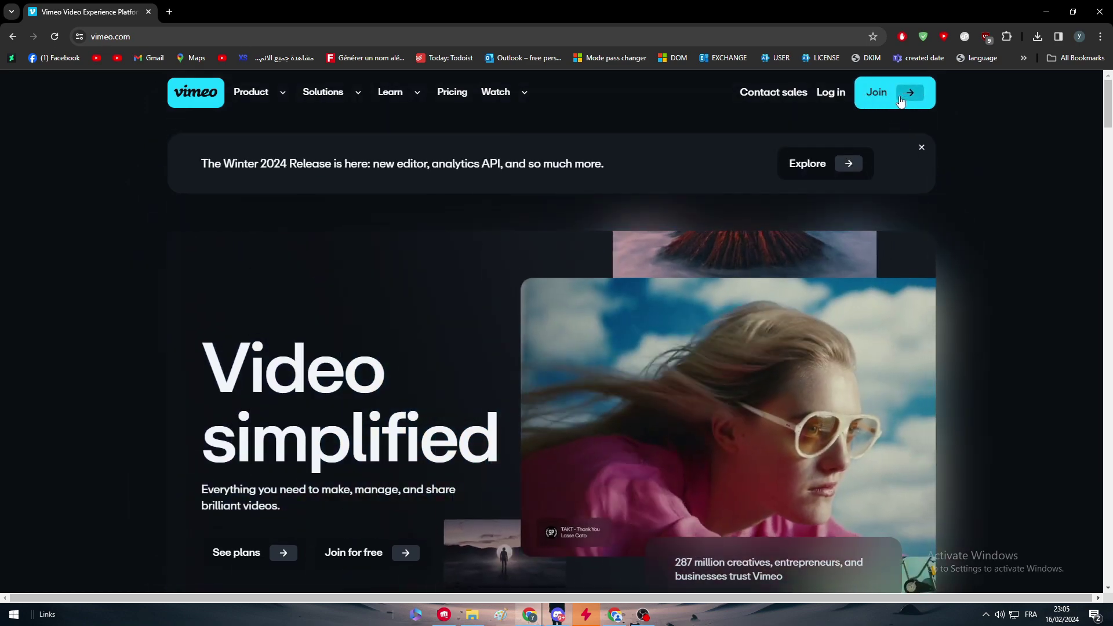
# Step: Sign up for a free Vimeo account using Continue with Google and the chosen account
pyautogui.click(901, 102)
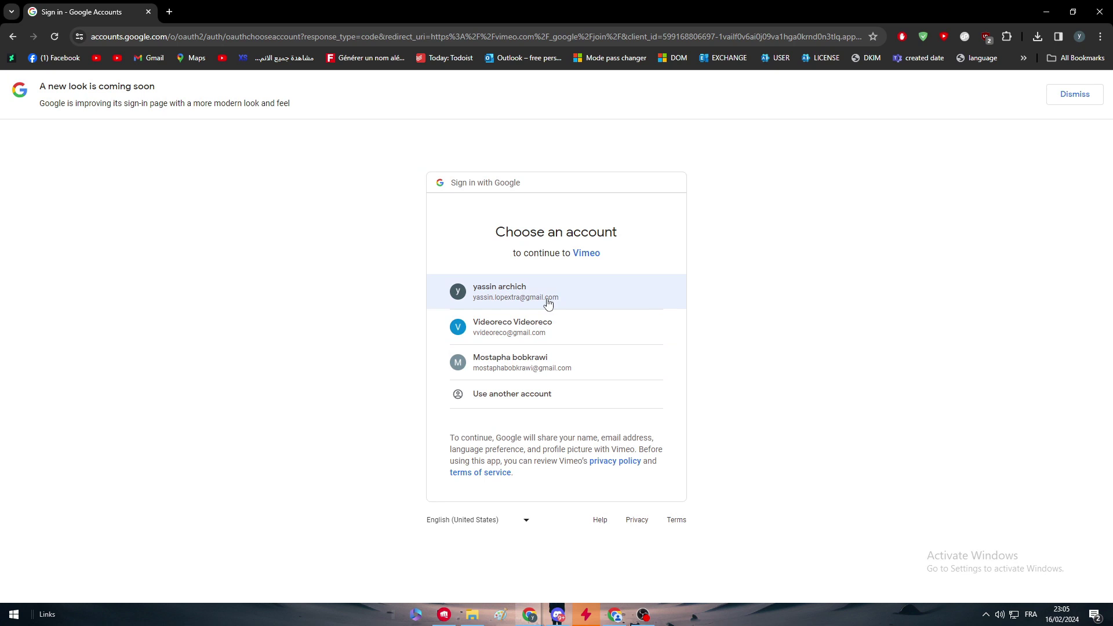
pyautogui.click(547, 300)
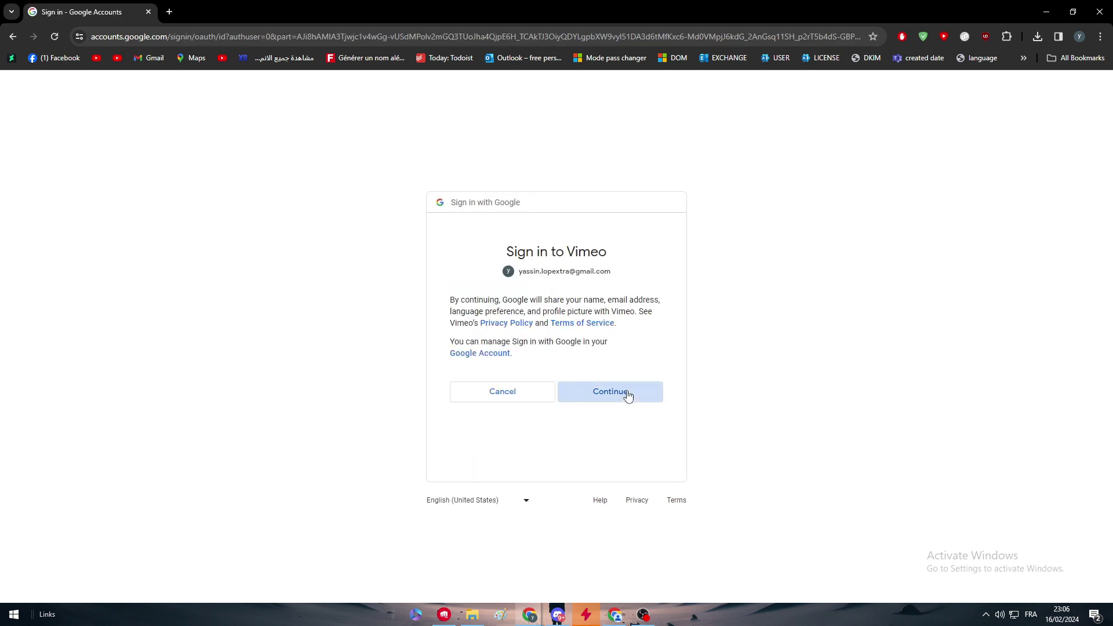
pyautogui.click(626, 396)
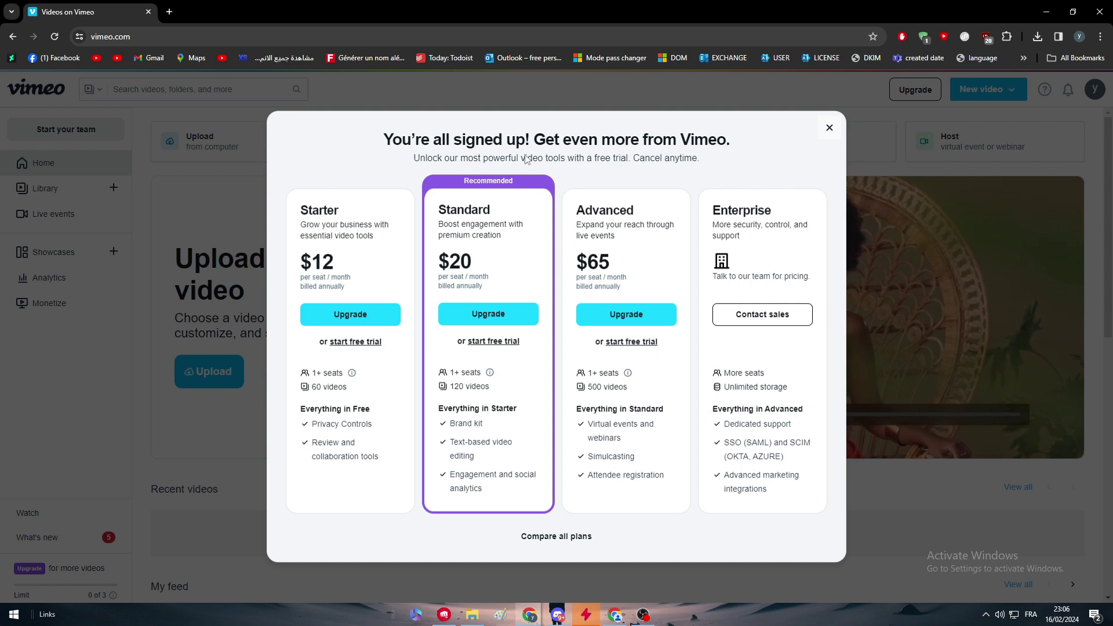
# Step: Close the 'You're all signed up!' paid-plan offer with its X button
pyautogui.tripleClick(492, 162)
pyautogui.click(492, 167)
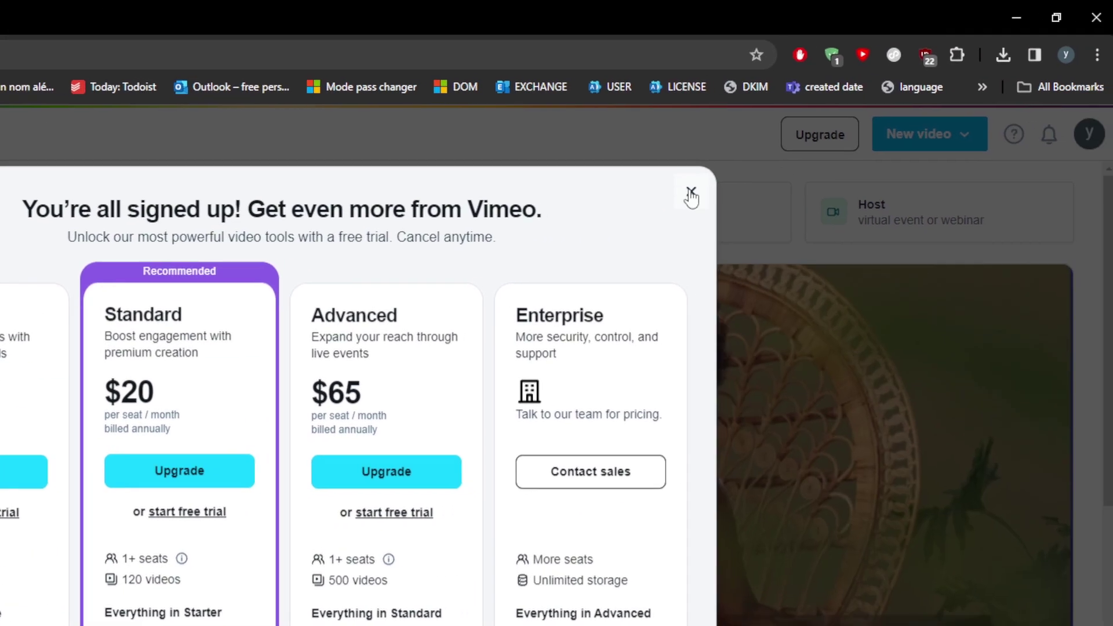
pyautogui.click(690, 194)
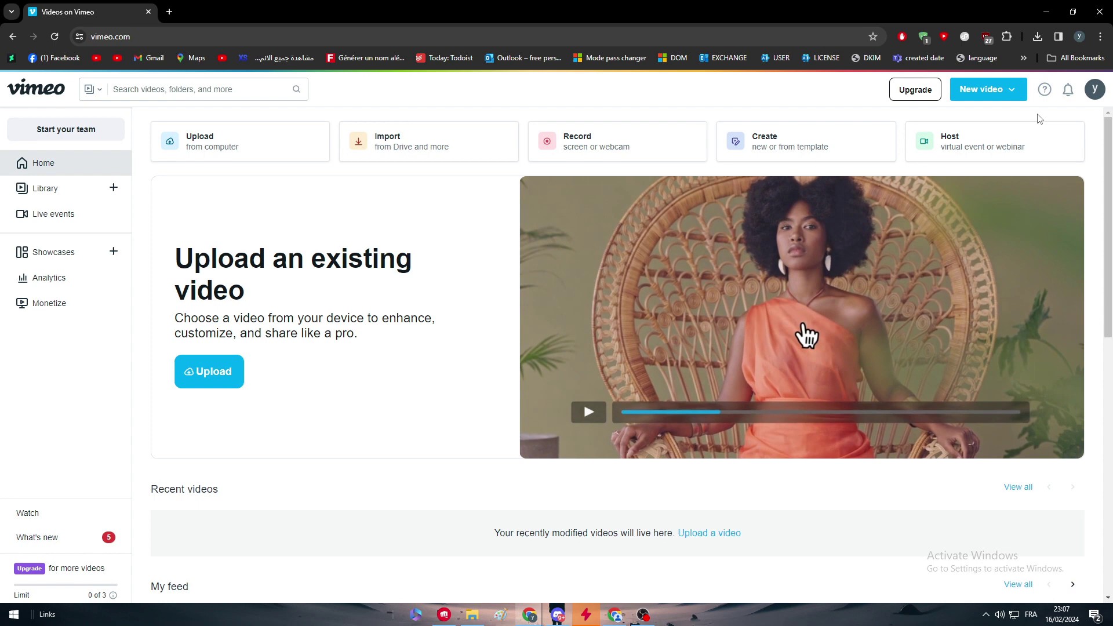
# Step: From New video, move past the Upload and Record options to the Create tab
pyautogui.click(1023, 94)
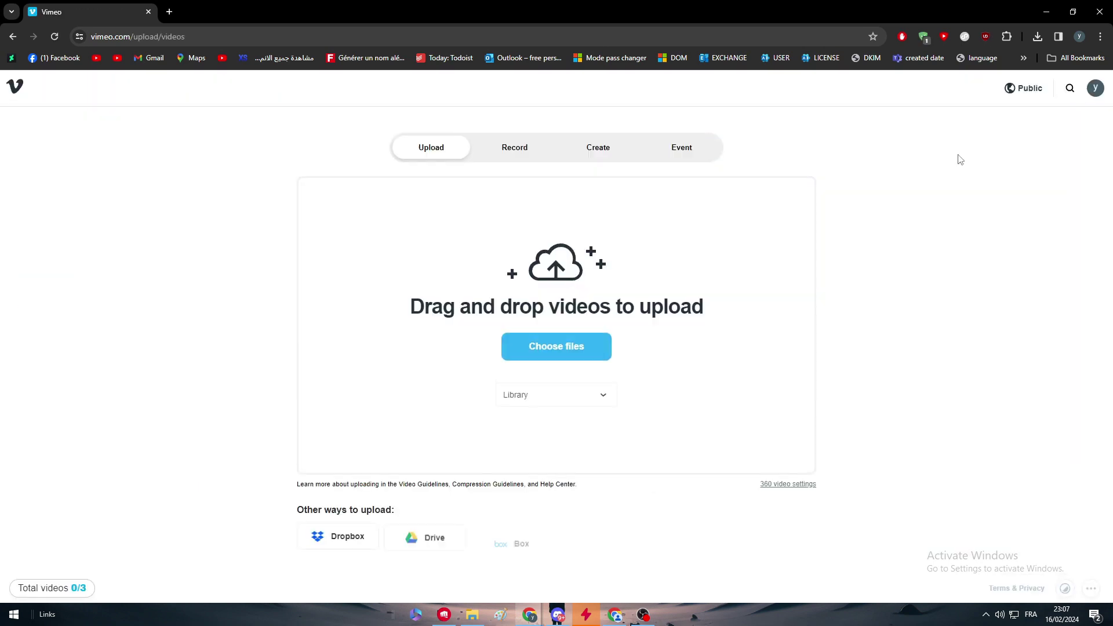
pyautogui.click(491, 153)
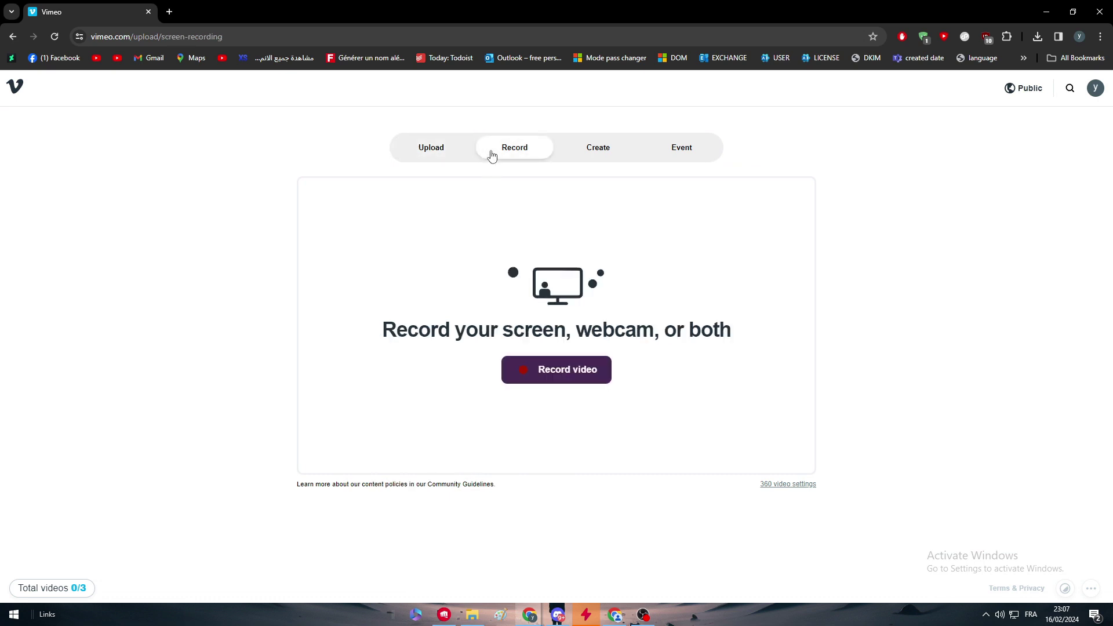
pyautogui.click(599, 154)
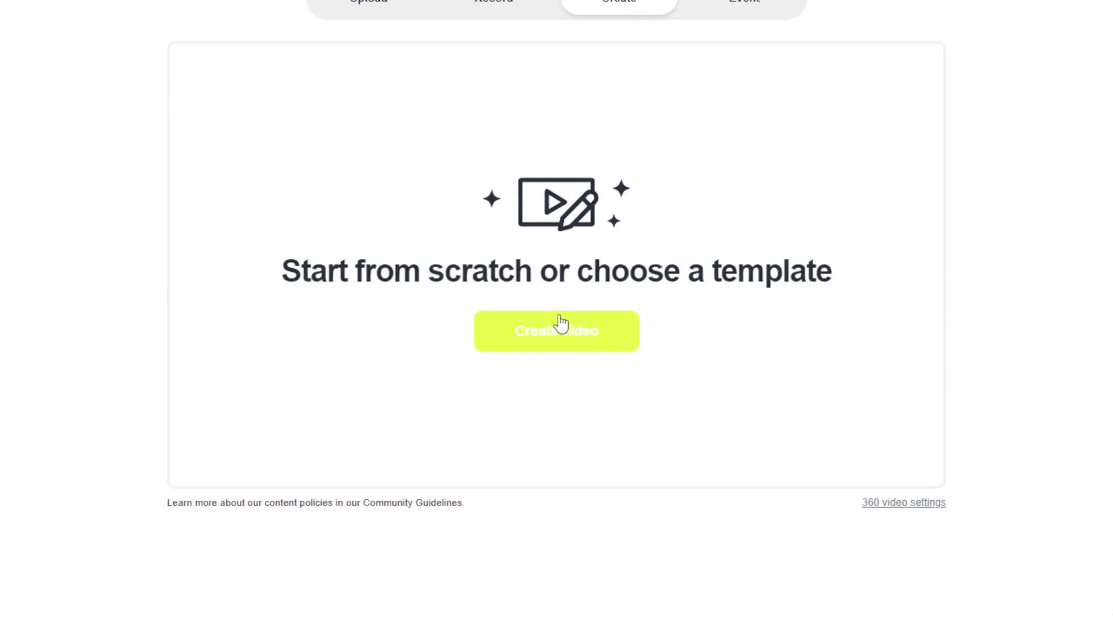
# Step: Browse the video templates and customize Brand Intro - Warm Toned Aesthetic
pyautogui.click(561, 323)
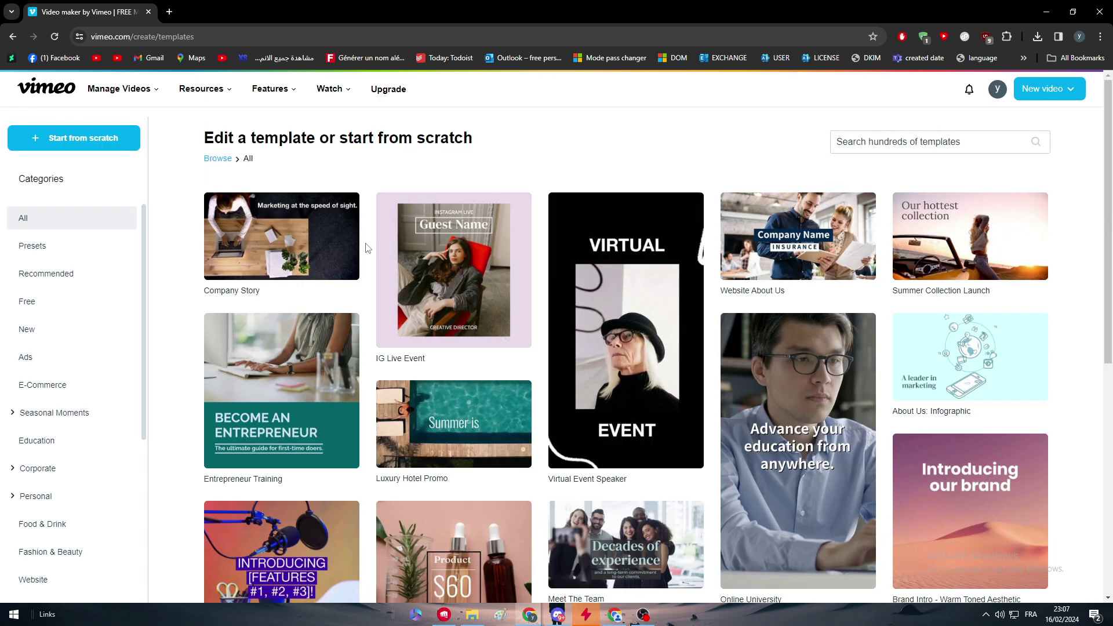
pyautogui.moveTo(237, 137); pyautogui.dragTo(403, 151)
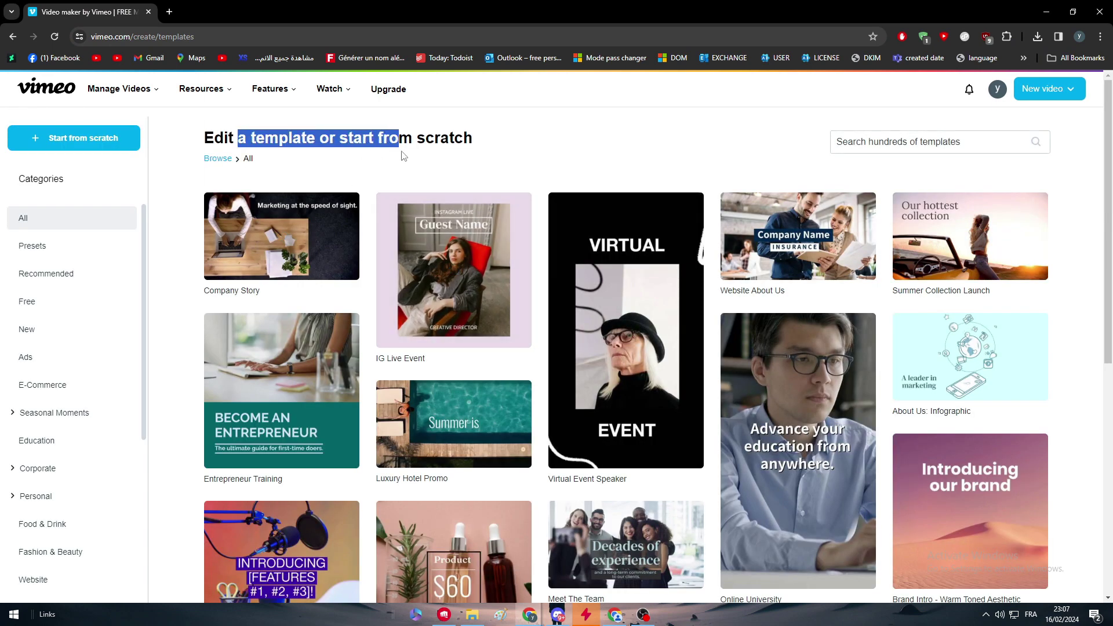
pyautogui.click(413, 156)
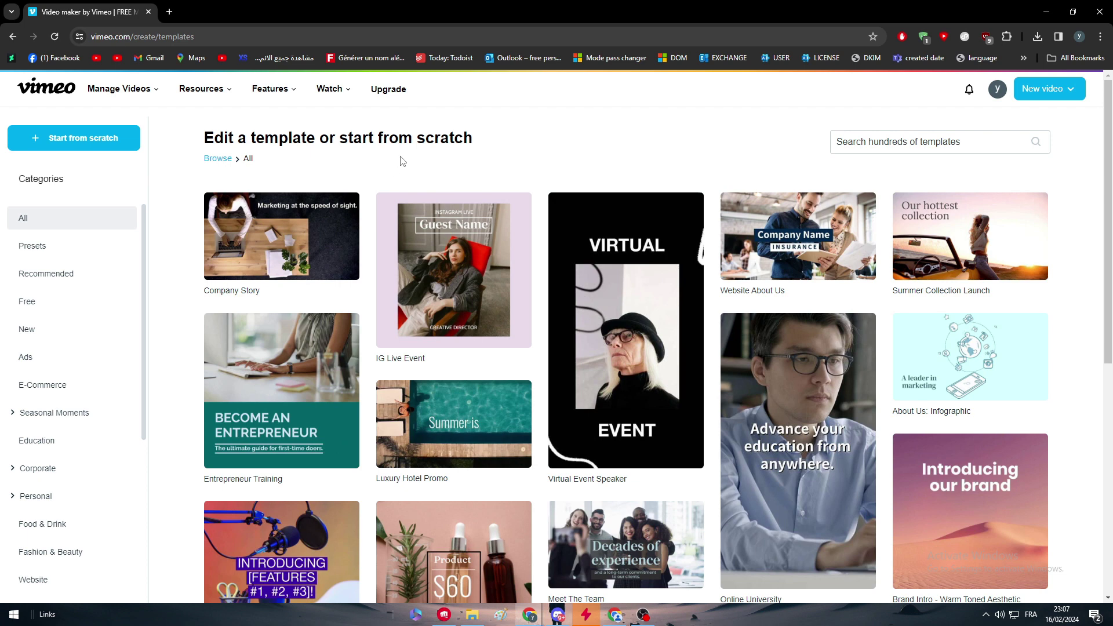
pyautogui.scroll(-2, 435, 217)
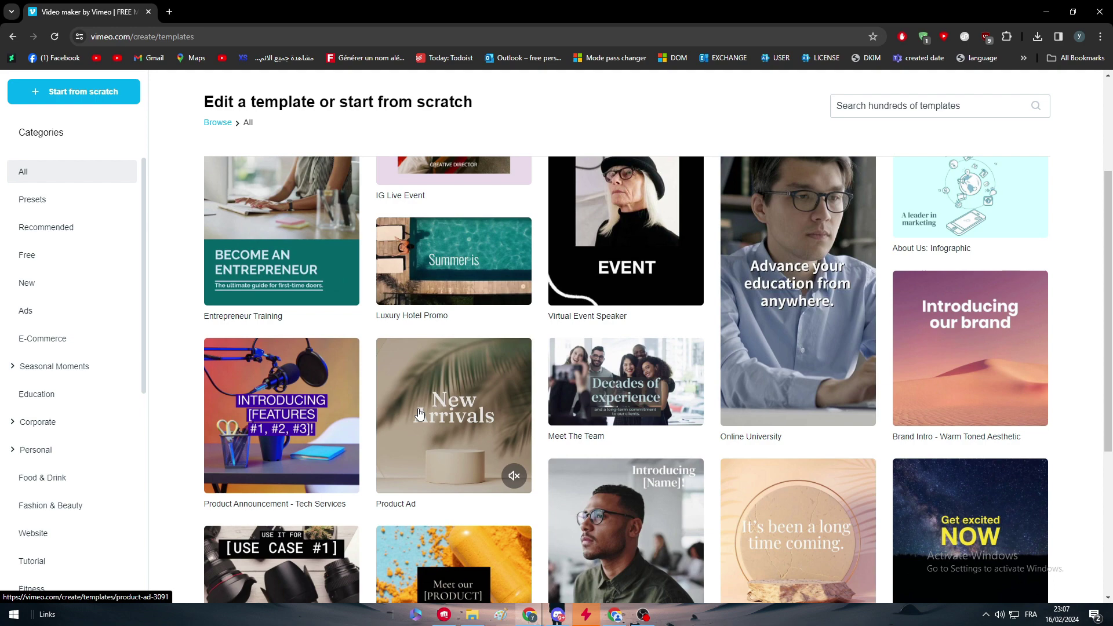
pyautogui.scroll(-1, 419, 426)
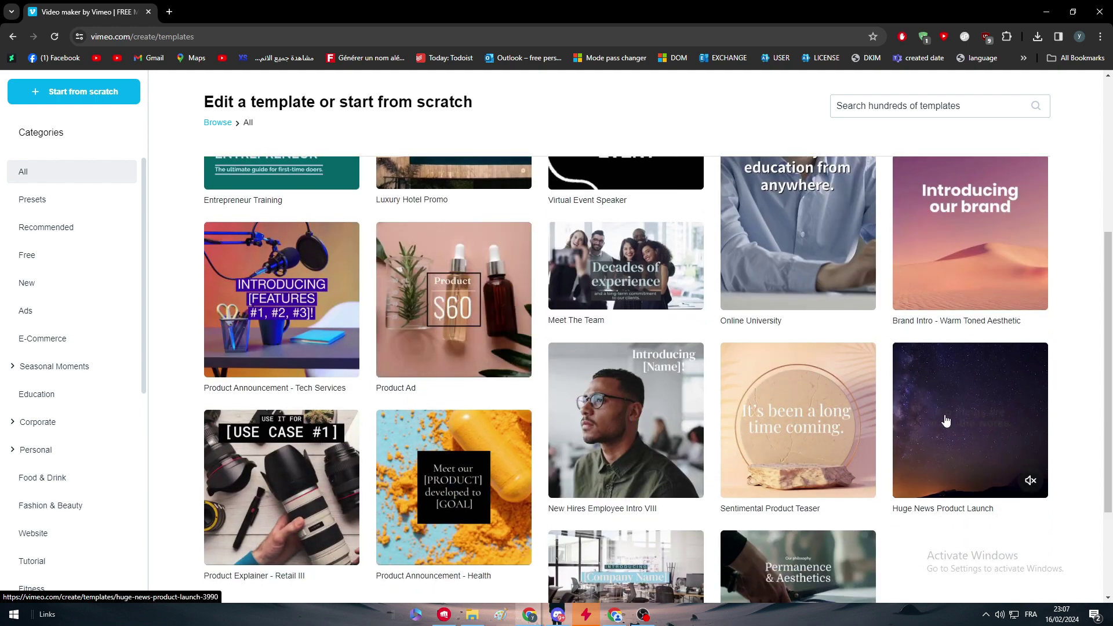
pyautogui.scroll(2, 998, 272)
pyautogui.click(1026, 453)
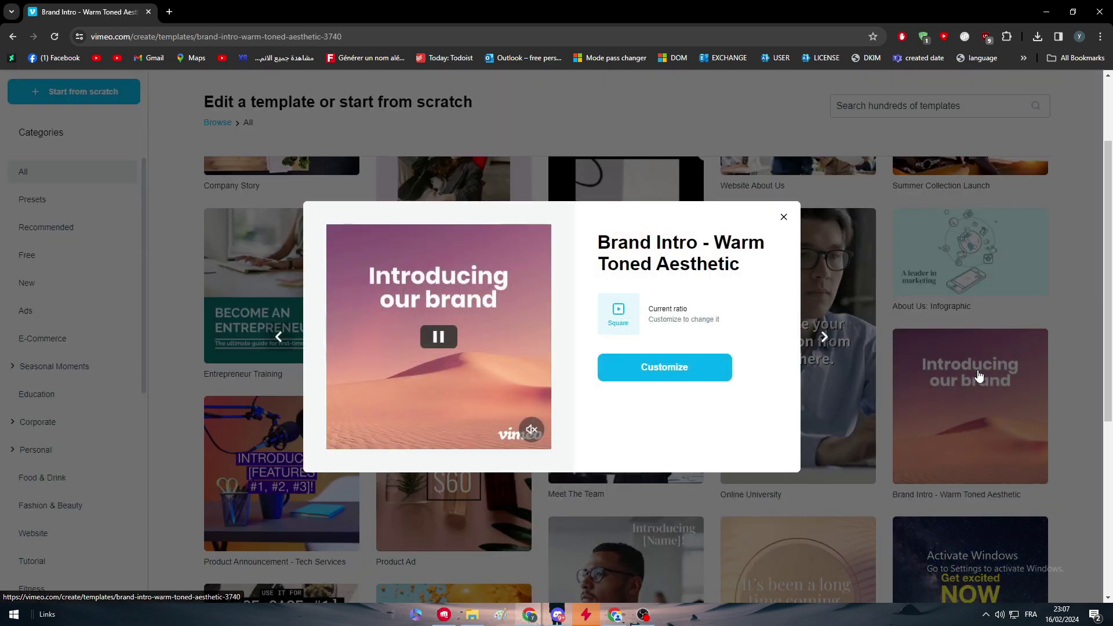
pyautogui.click(667, 374)
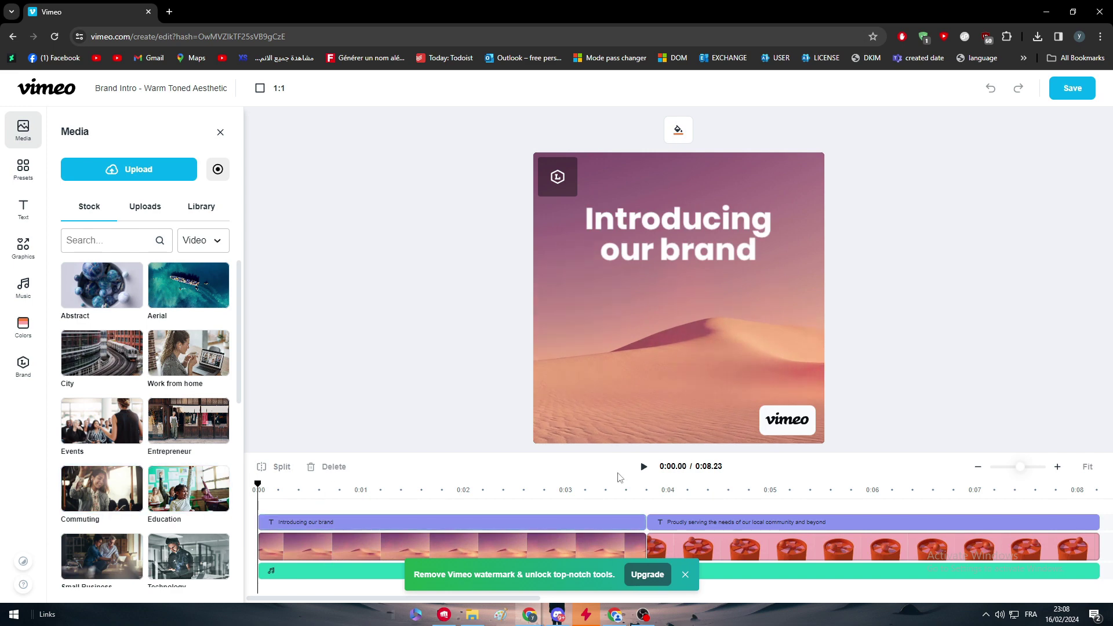
# Step: Play the preview and split the title and video clips at the playhead
pyautogui.click(644, 467)
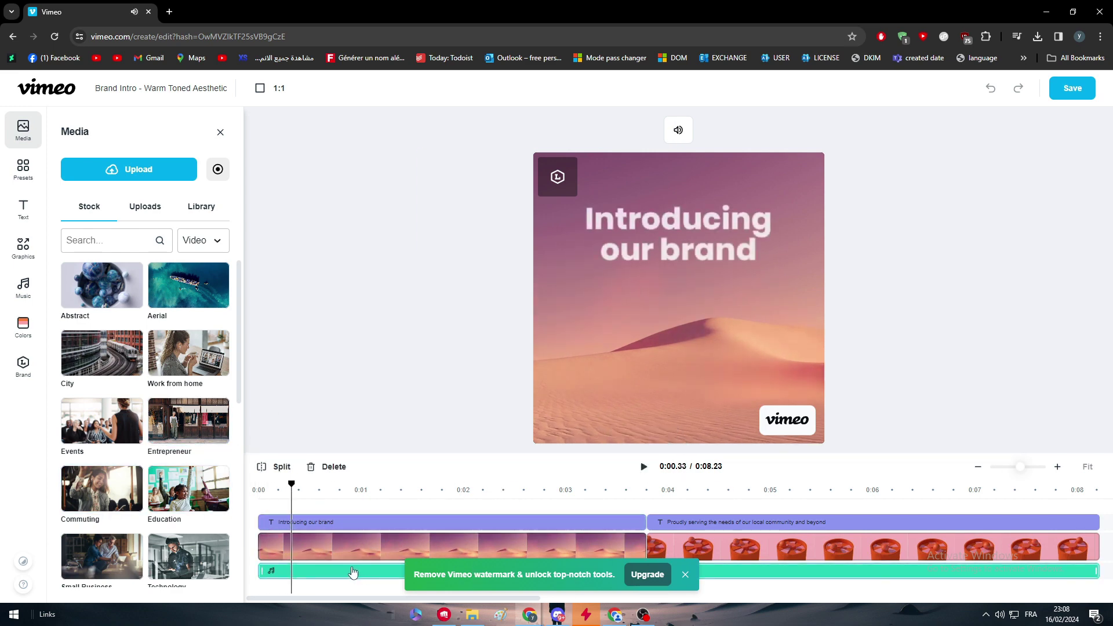
pyautogui.click(347, 574)
pyautogui.click(280, 467)
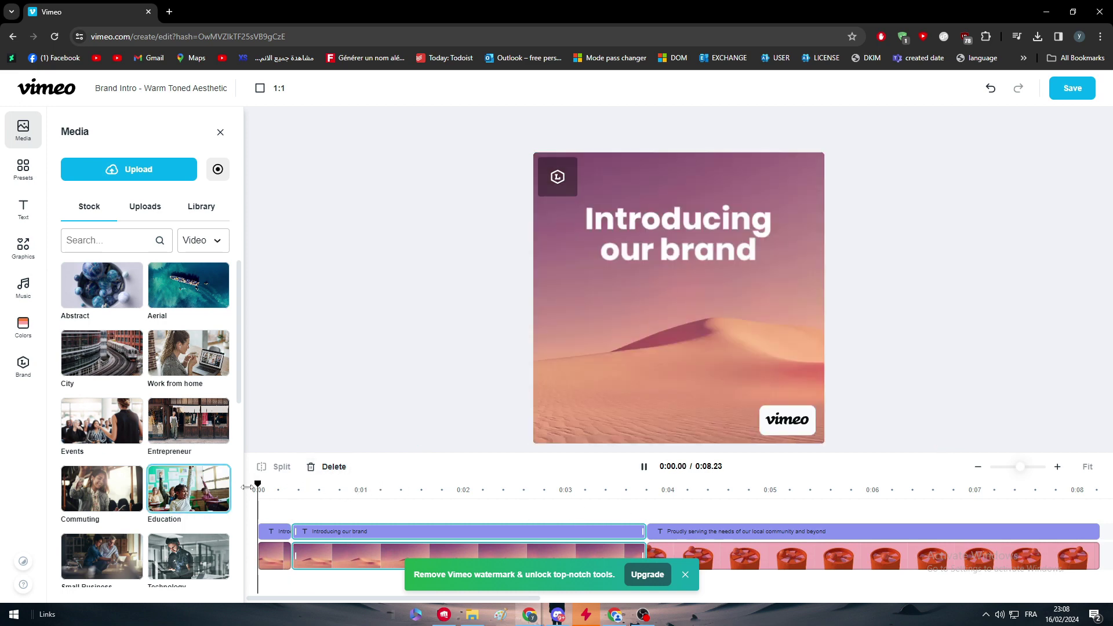
# Step: Replay the preview, dismiss the watermark notice, and return the playhead to the start
pyautogui.press('space')
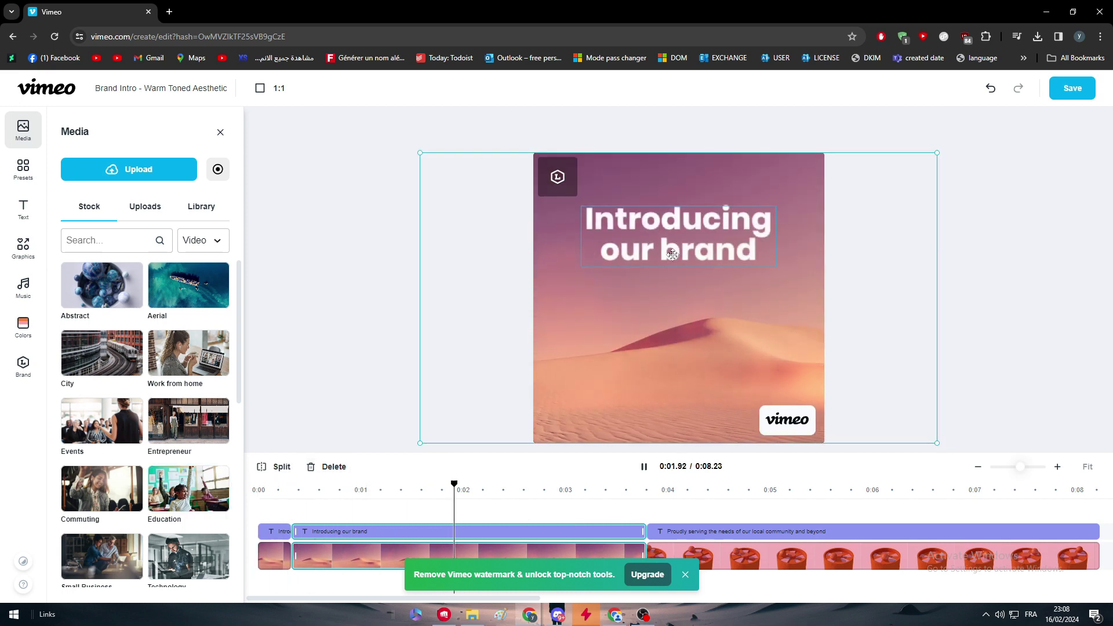
pyautogui.click(663, 254)
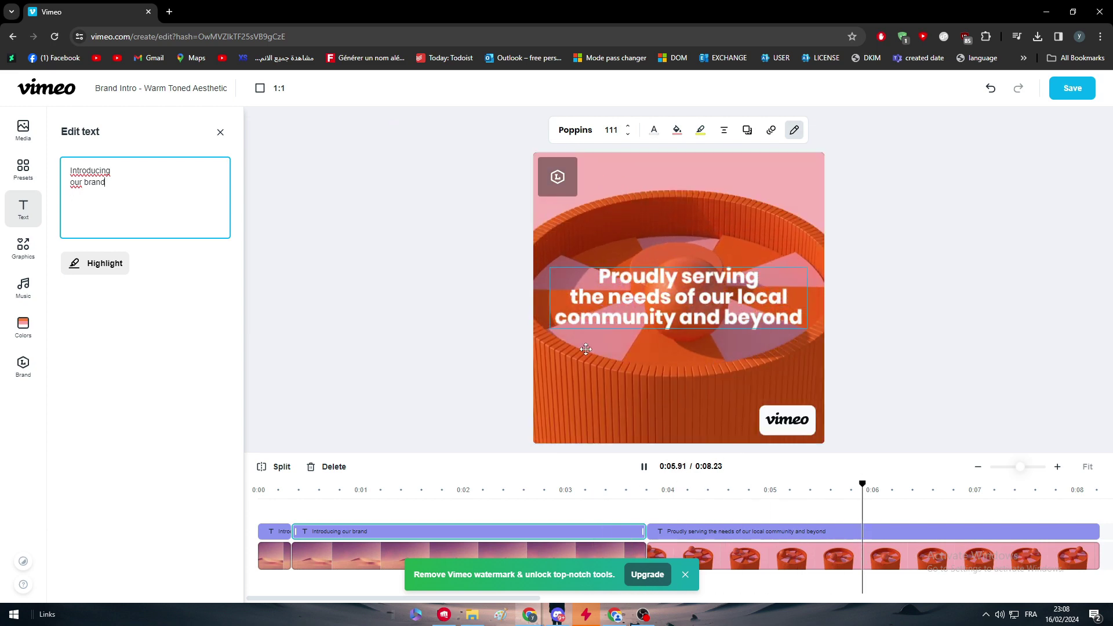
pyautogui.click(687, 575)
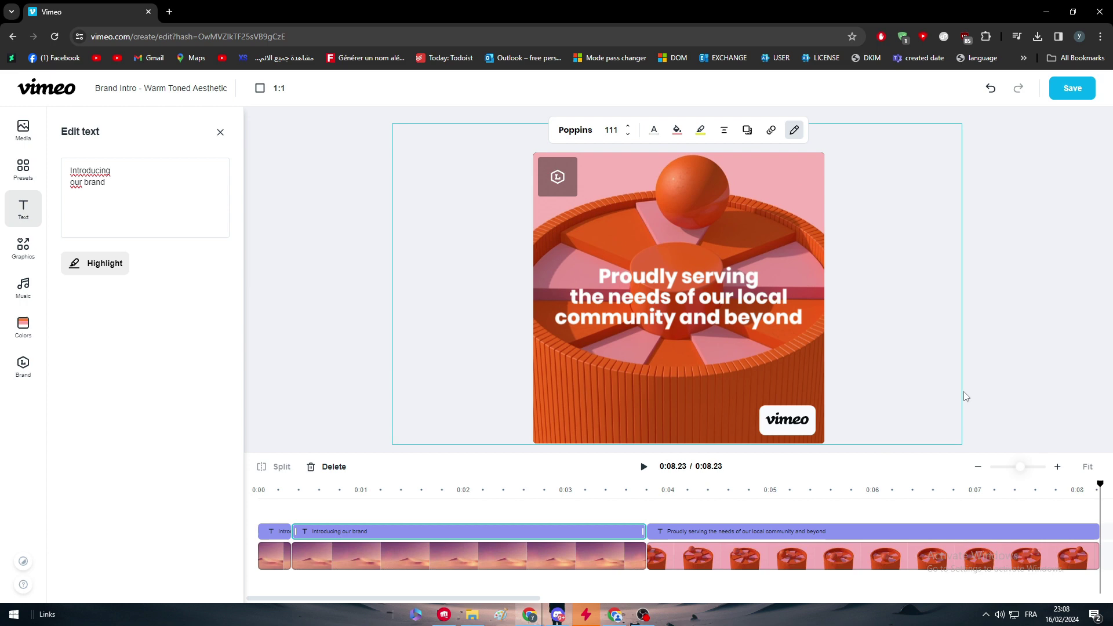
pyautogui.click(970, 296)
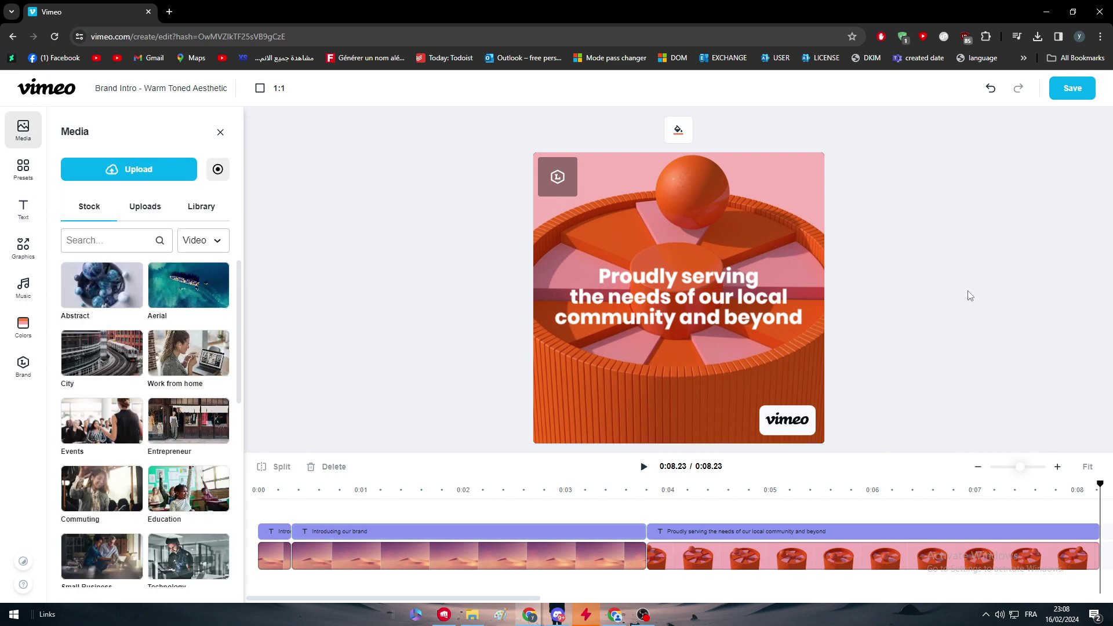
pyautogui.click(296, 495)
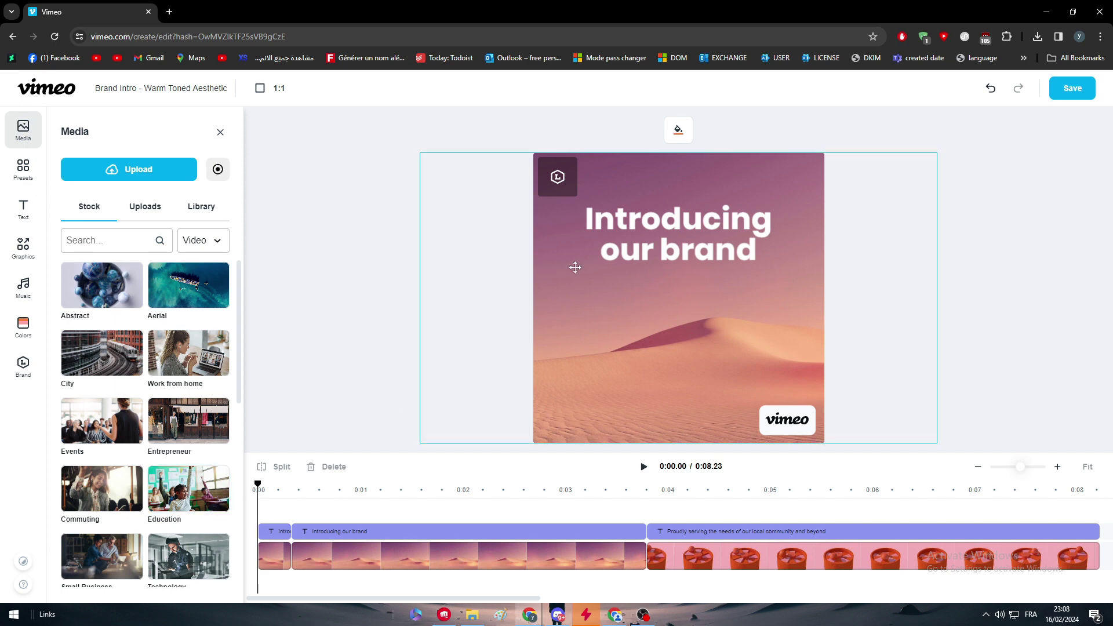
# Step: Replace 'Introducing our brand' with 'Hello Everyone' and dismiss the brand-logo upgrade offer
pyautogui.click(648, 236)
pyautogui.write('Hello')
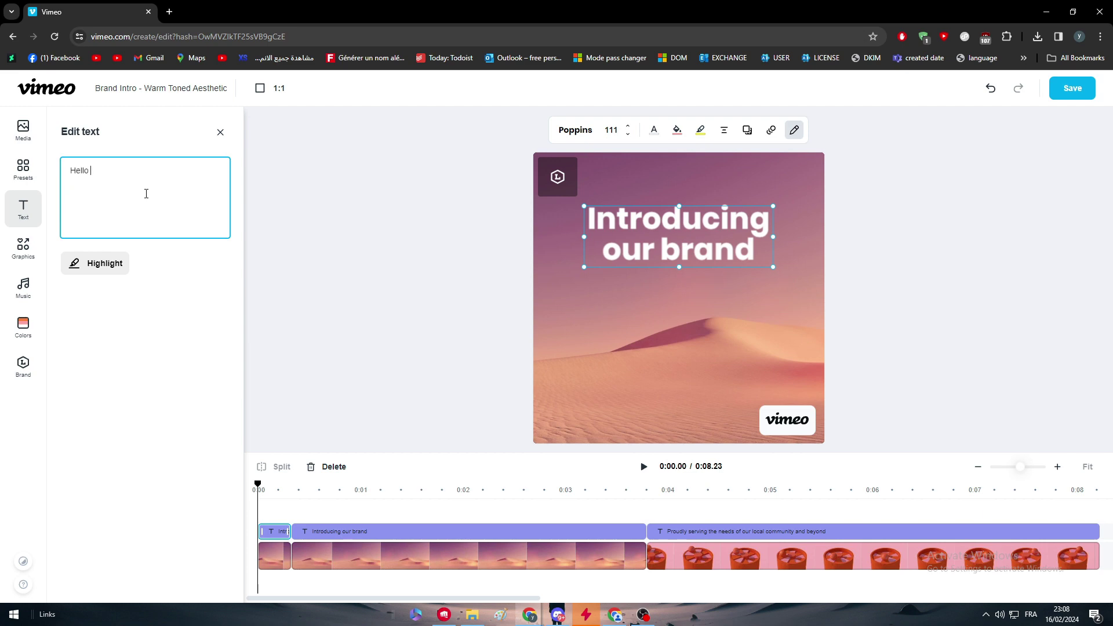
pyautogui.write('E')
pyautogui.press('BackSpace')
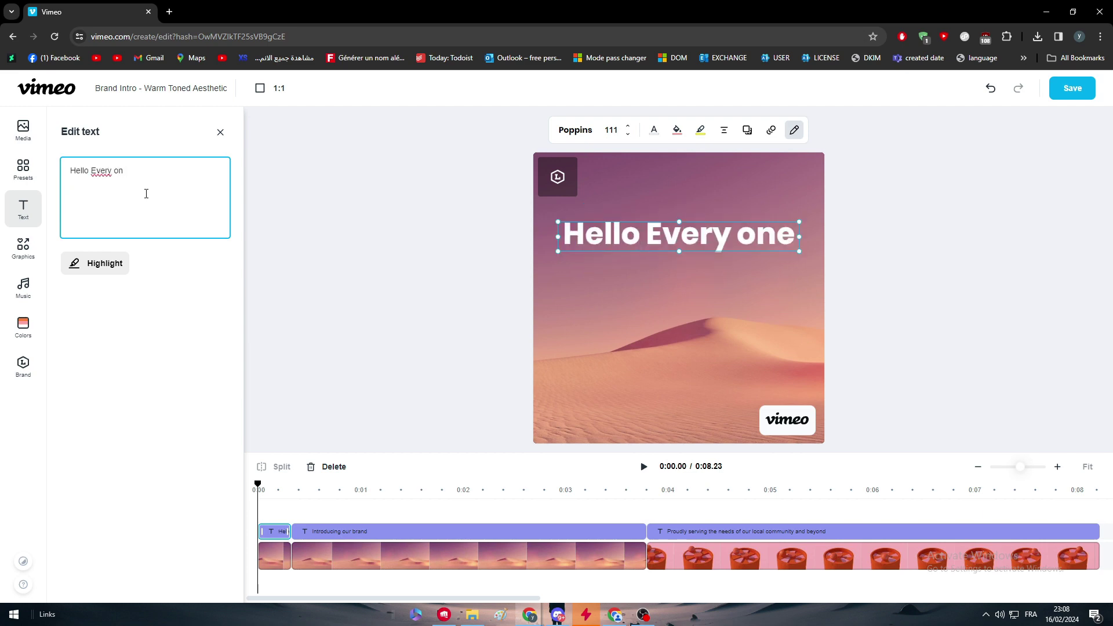
pyautogui.write('one')
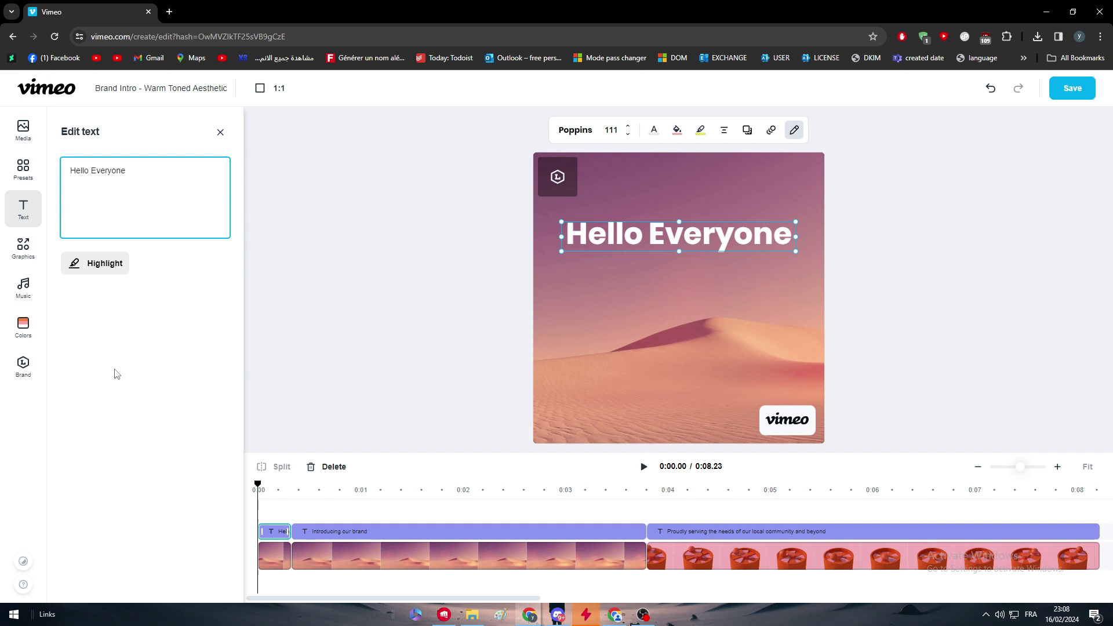
pyautogui.click(557, 177)
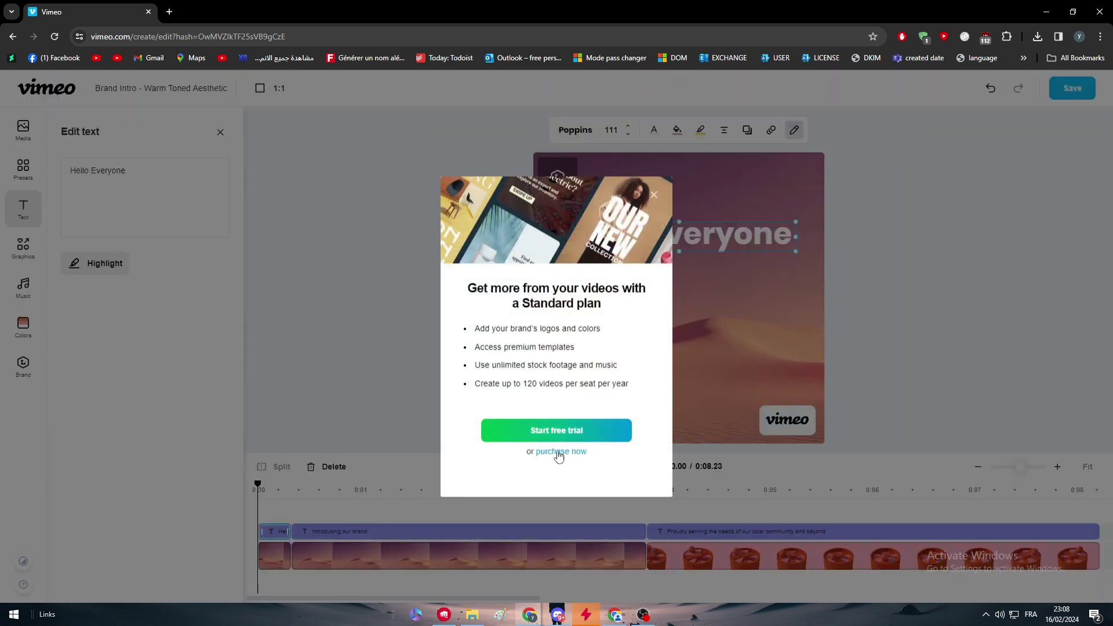
pyautogui.click(654, 197)
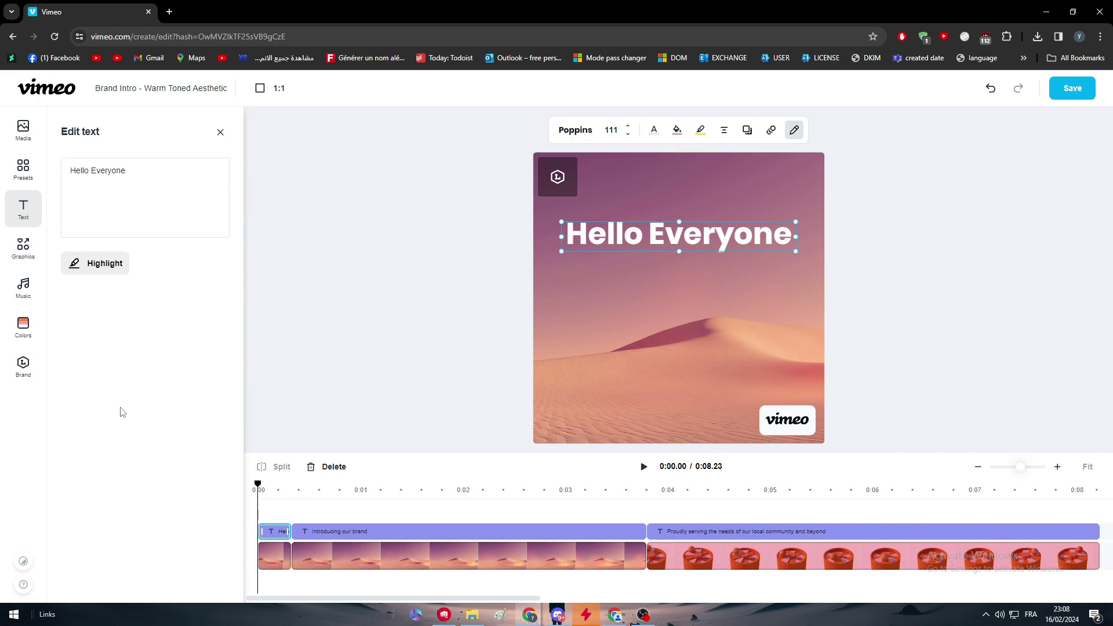
# Step: Add a Bubbles speech-bubble graphic, delete it again, and bring up the Music library
pyautogui.click(28, 135)
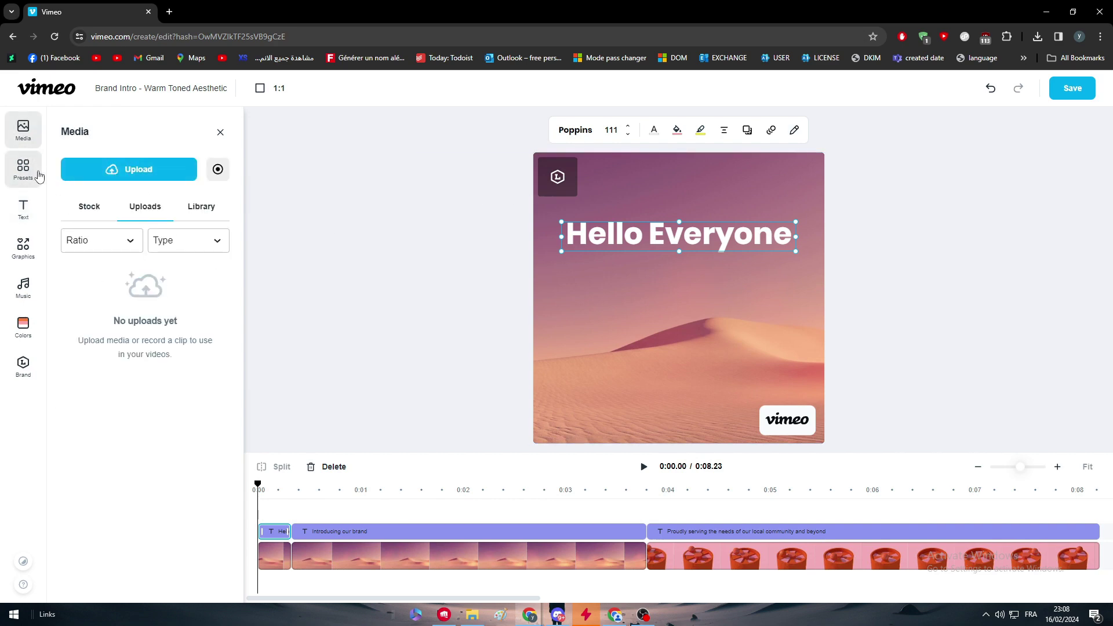
pyautogui.click(39, 177)
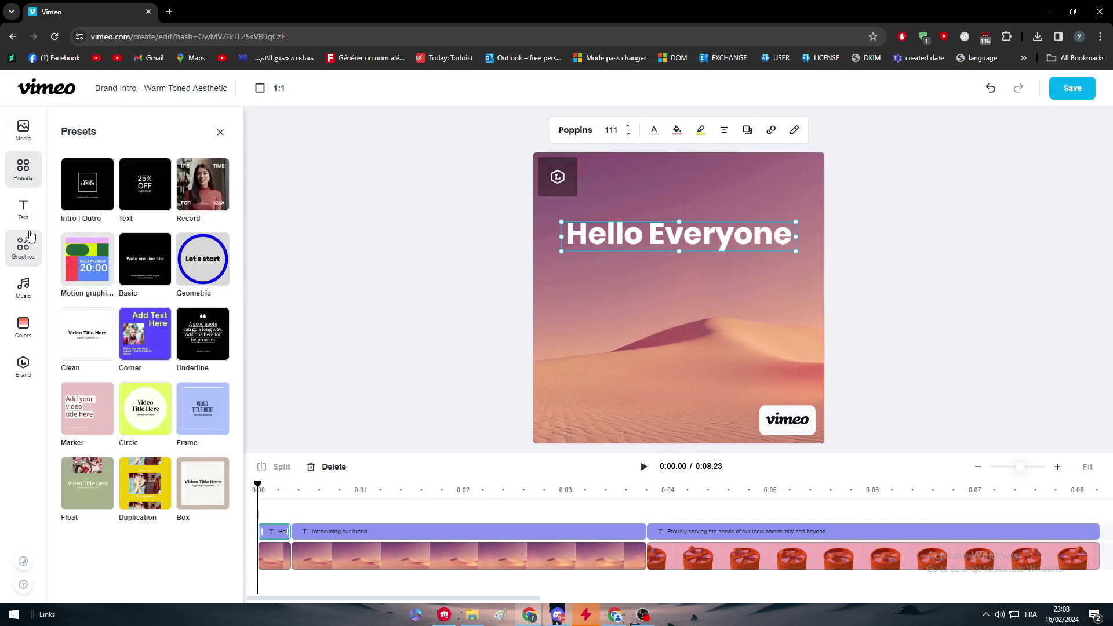
pyautogui.click(33, 254)
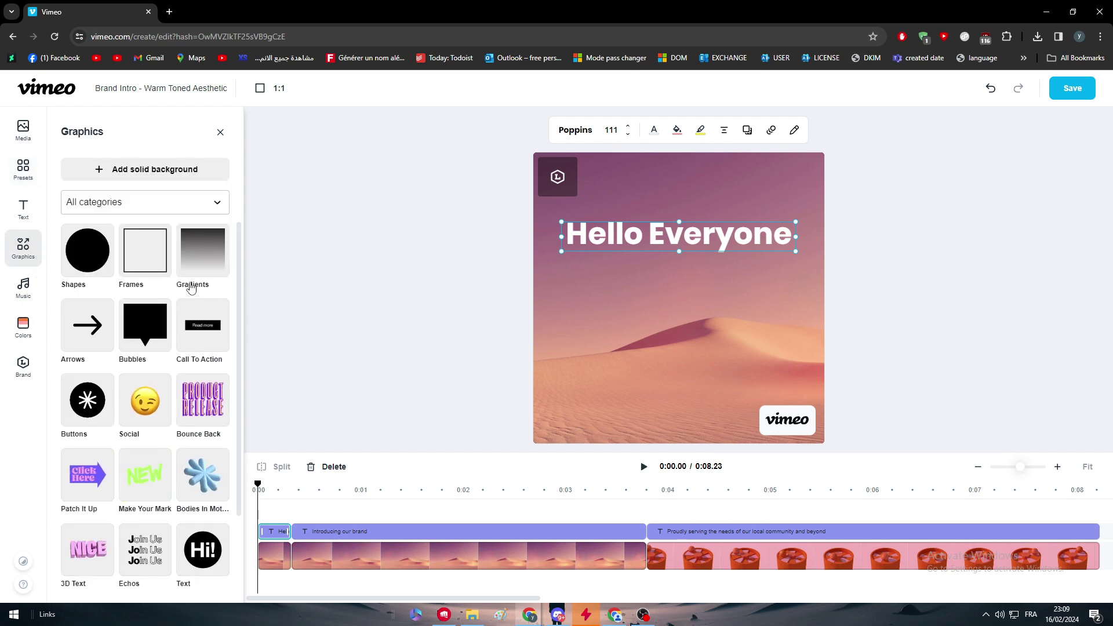
pyautogui.click(139, 348)
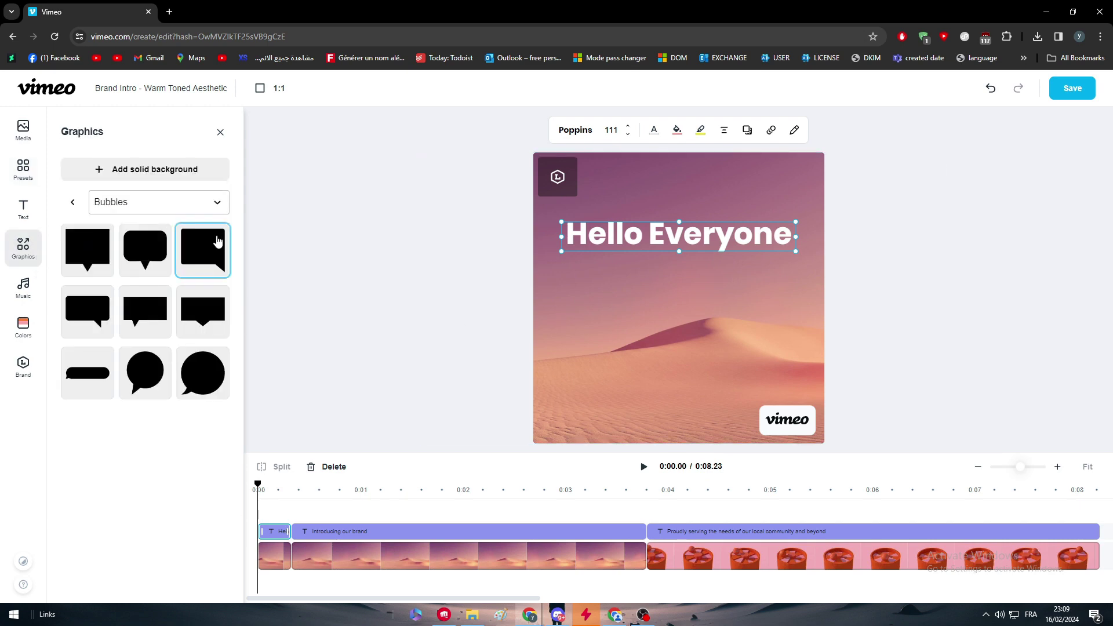
pyautogui.click(218, 242)
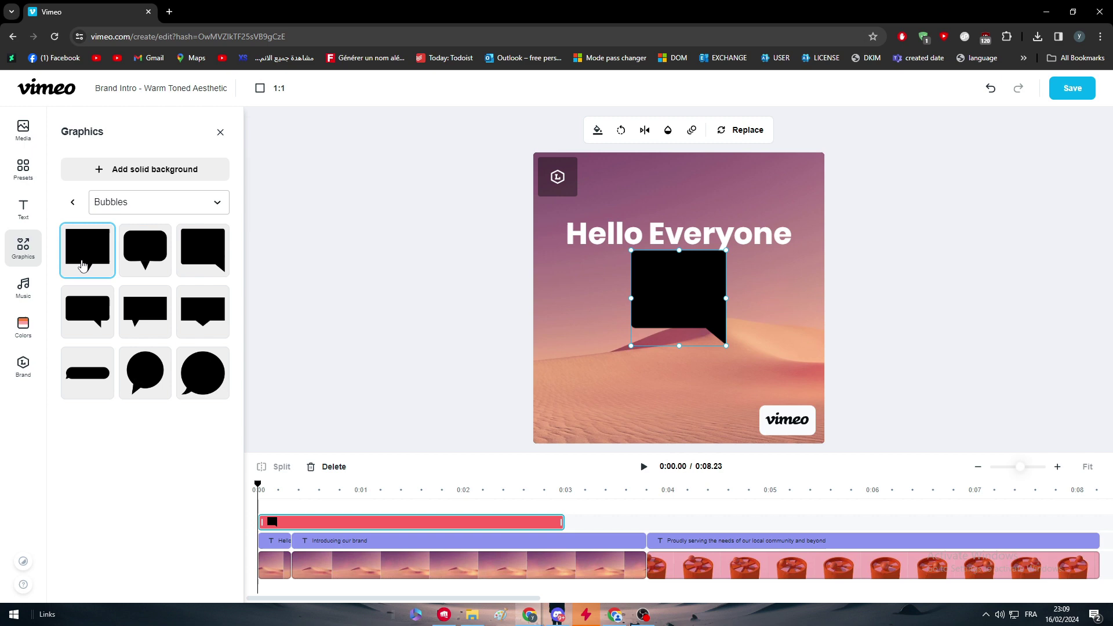
pyautogui.press('Delete')
pyautogui.click(36, 293)
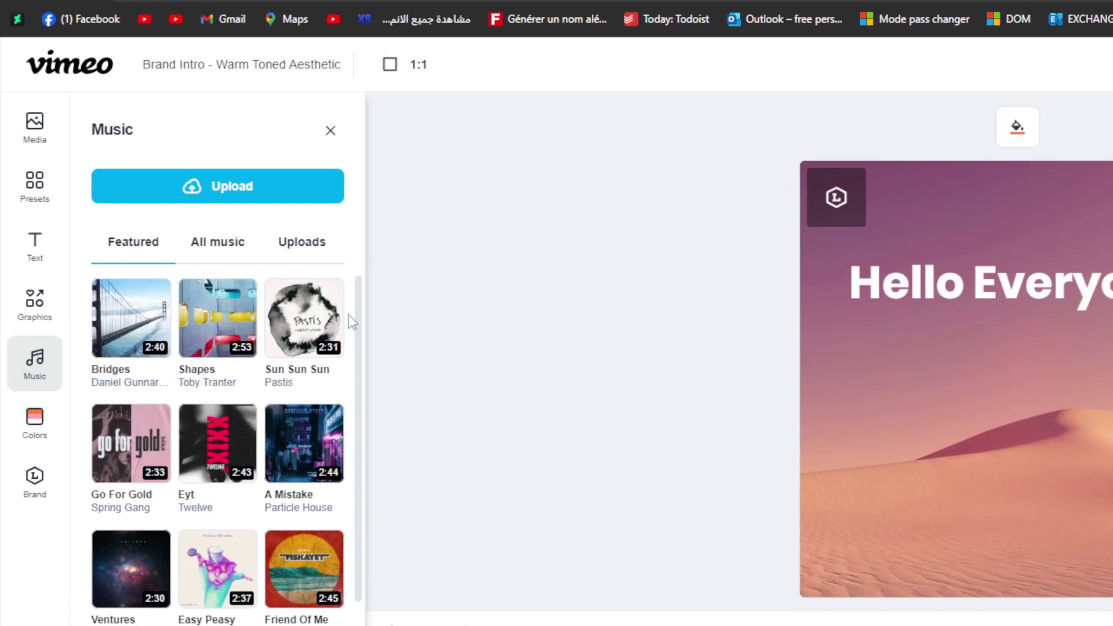
pyautogui.scroll(-3, 353, 435)
pyautogui.scroll(-1, 353, 435)
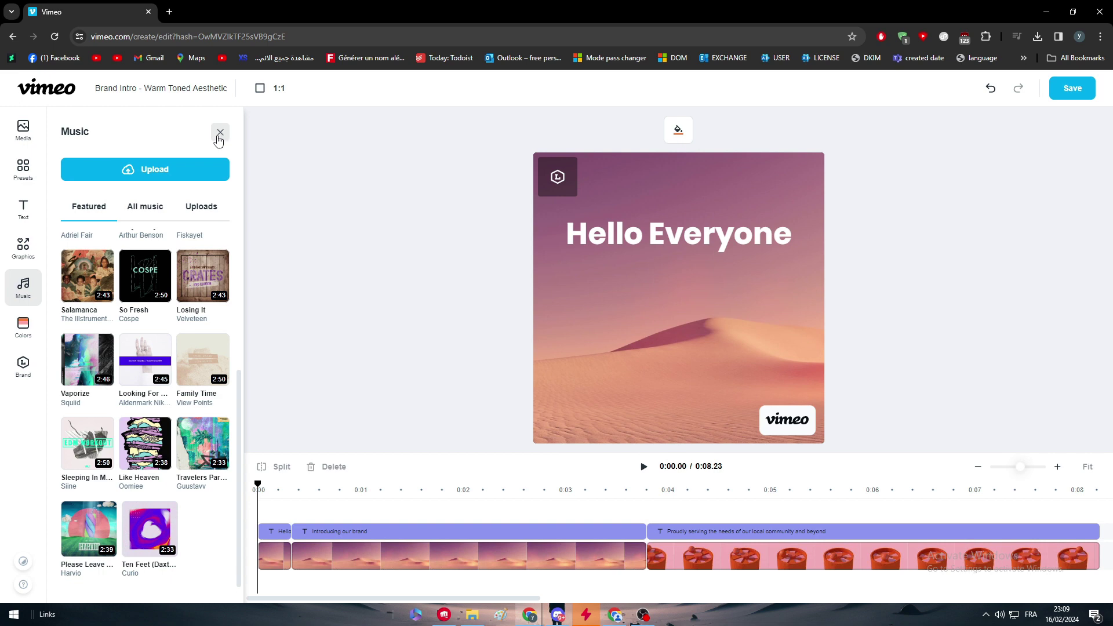
# Step: With the timeline zoomed out, push the red-object clip and caption later, leaving a gap at 0:04
pyautogui.click(217, 139)
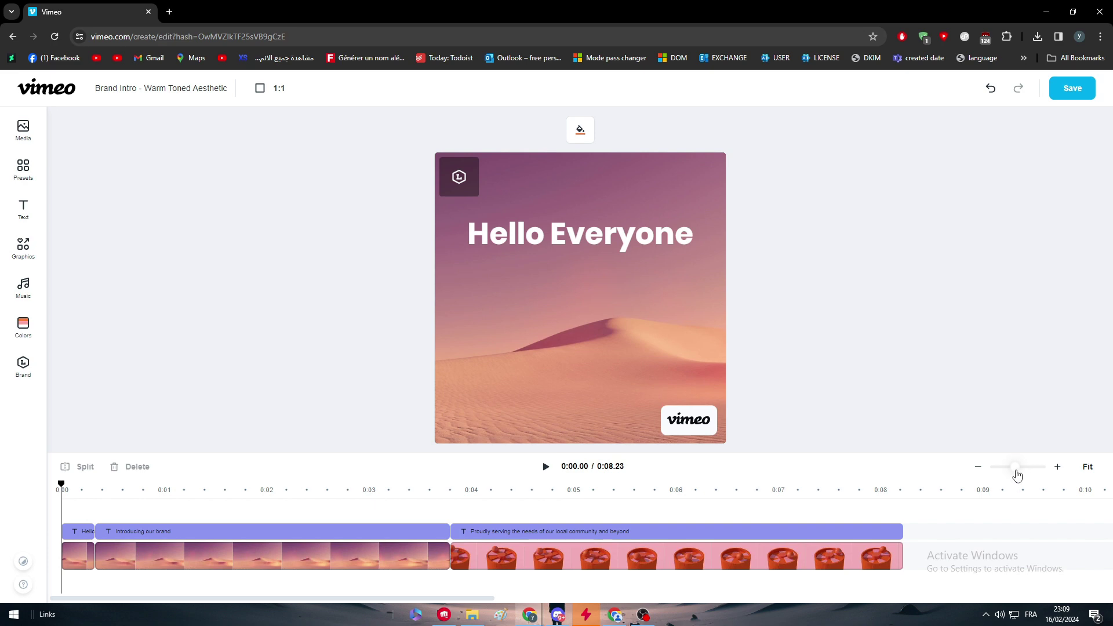
pyautogui.moveTo(1017, 475); pyautogui.dragTo(1012, 476)
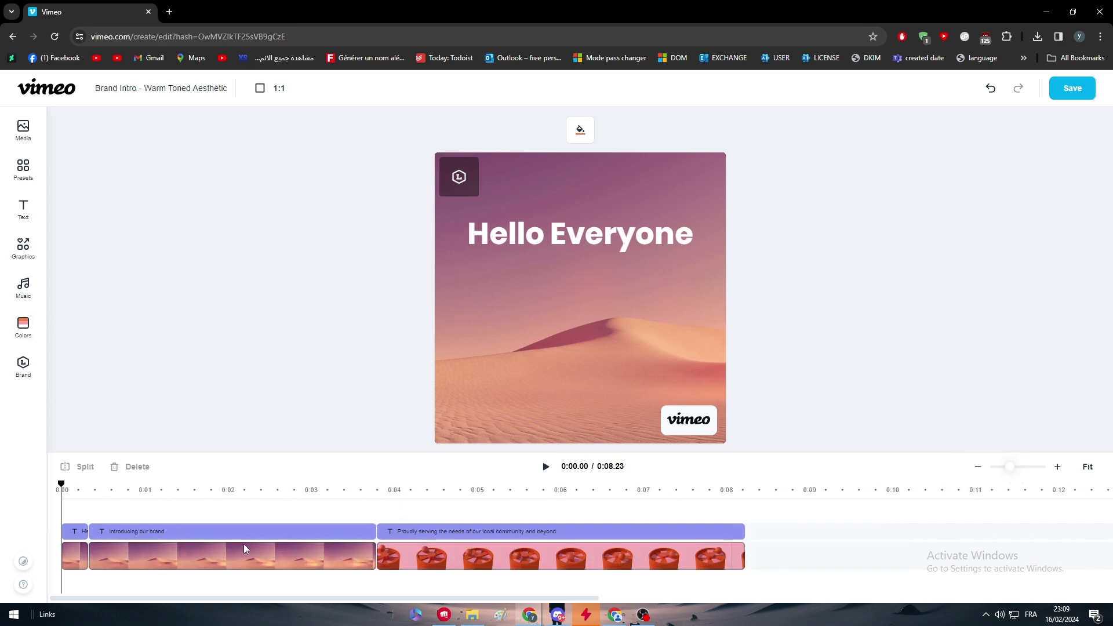
pyautogui.click(434, 555)
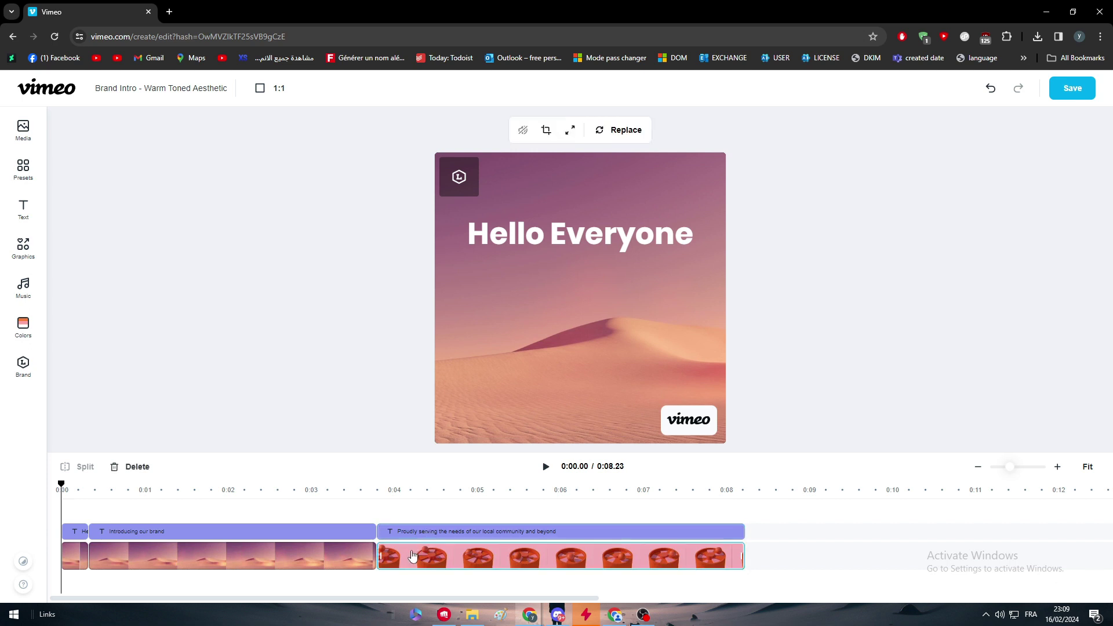
pyautogui.moveTo(413, 557); pyautogui.dragTo(476, 556)
pyautogui.click(398, 530)
pyautogui.moveTo(418, 532); pyautogui.dragTo(566, 532)
pyautogui.click(396, 513)
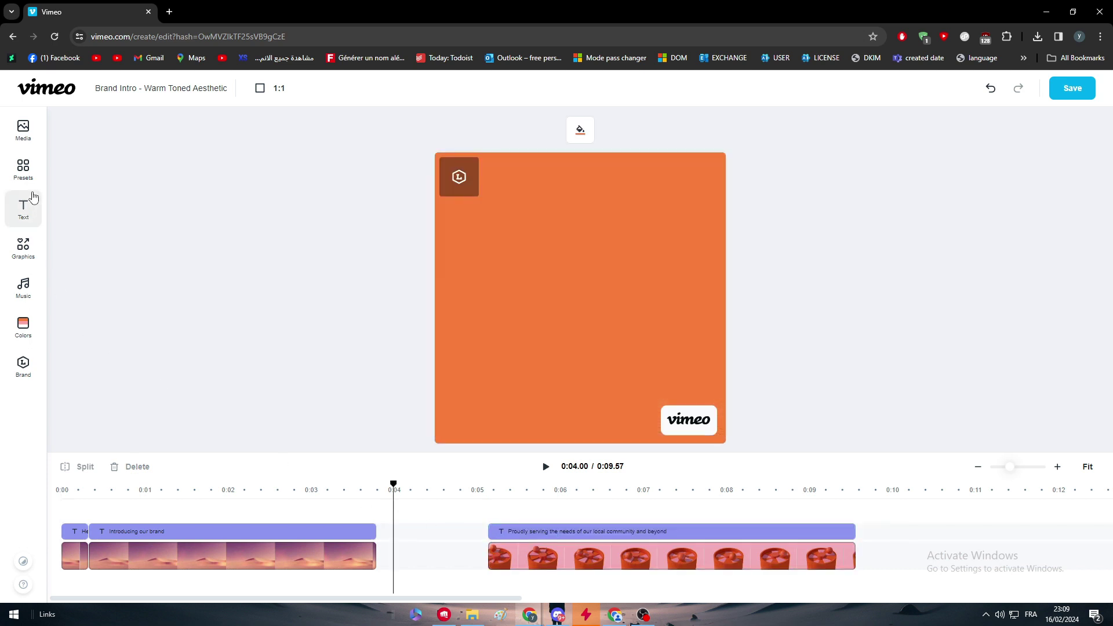
# Step: Drag the 0:08 Health stock clip of a smiling mother and child onto the timeline
pyautogui.click(23, 132)
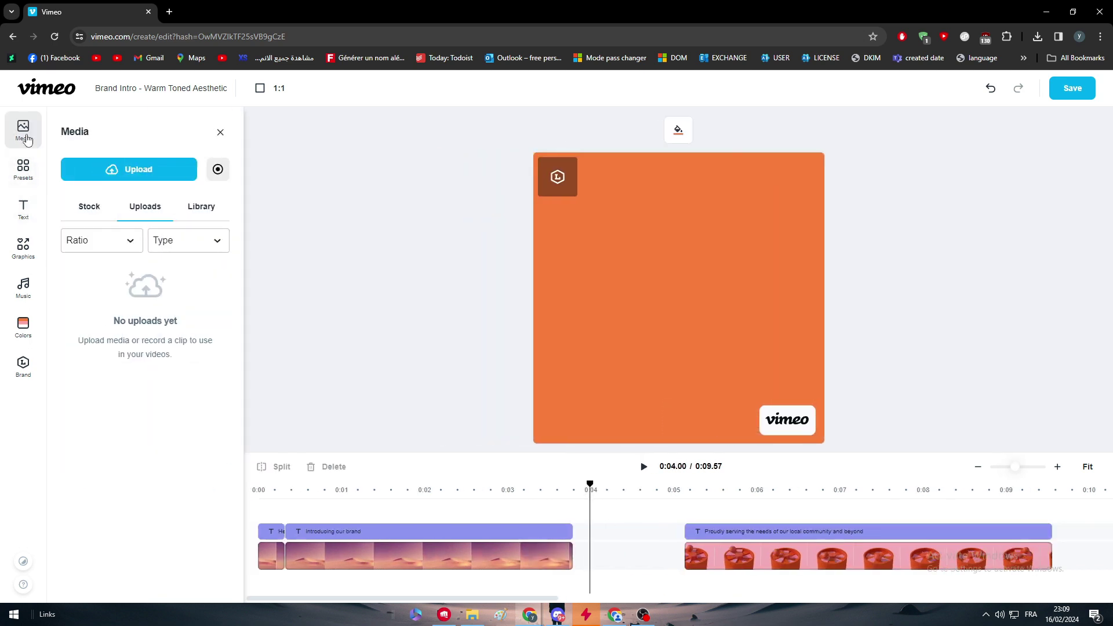
pyautogui.click(28, 169)
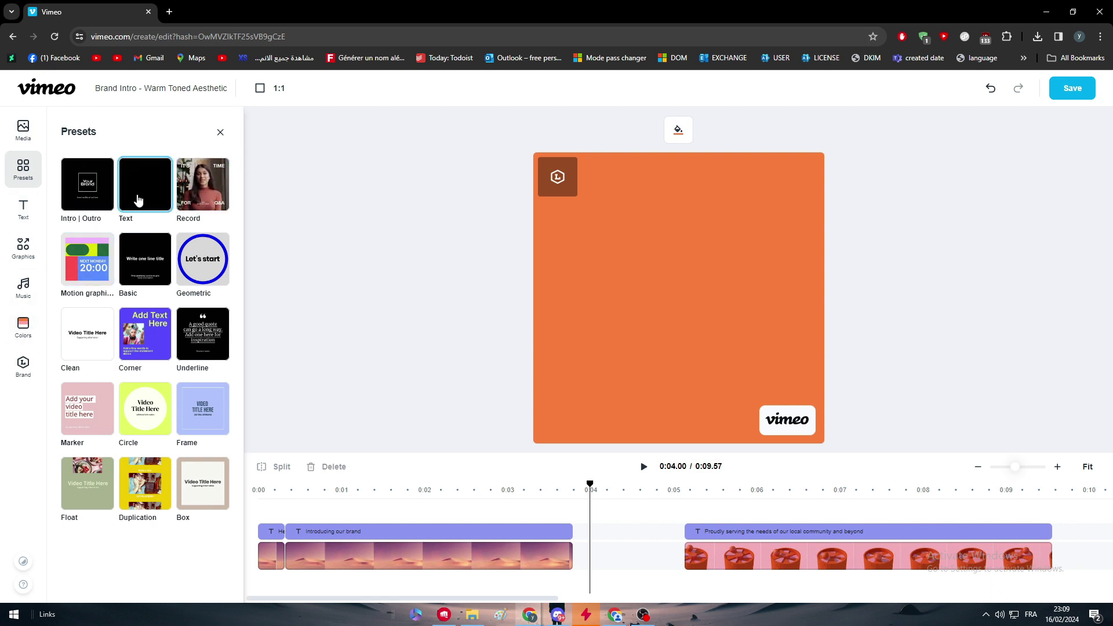
pyautogui.click(21, 142)
pyautogui.click(91, 210)
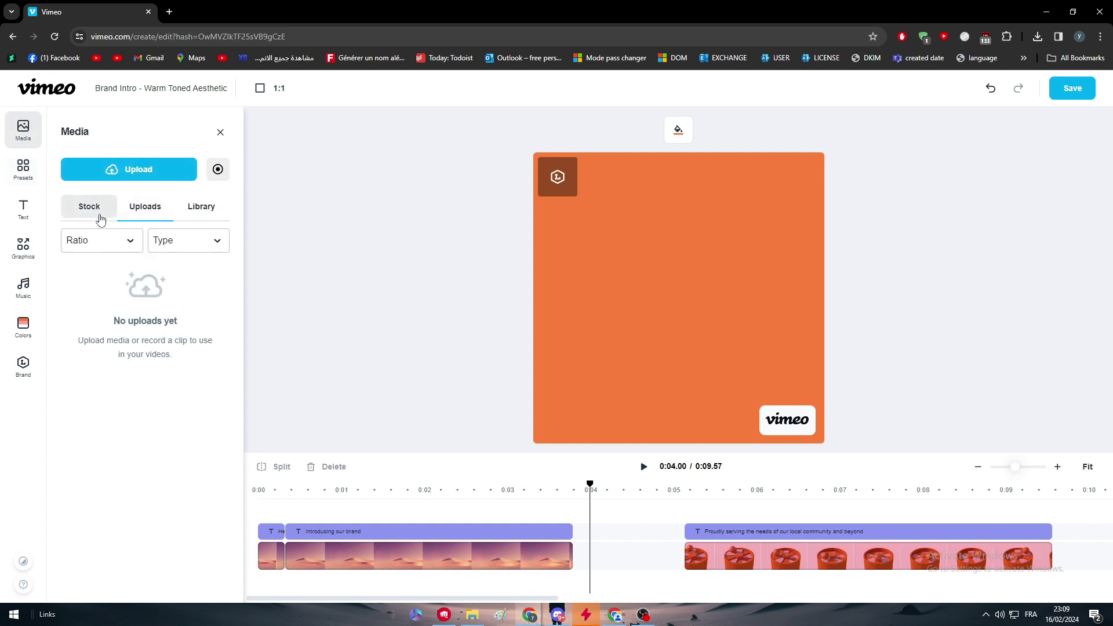
pyautogui.scroll(-3, 188, 400)
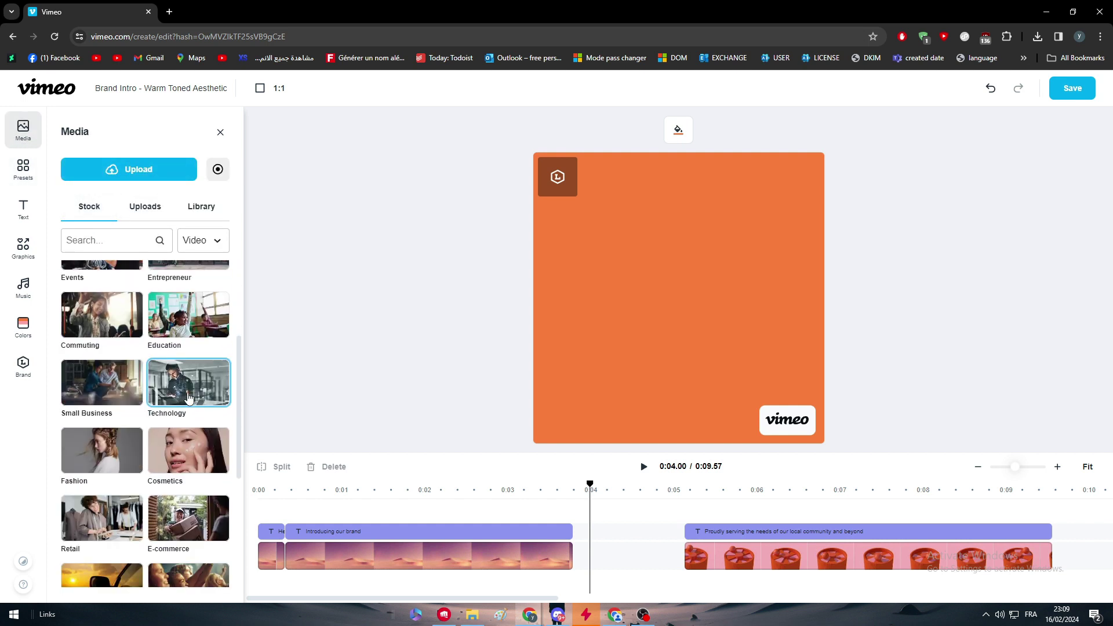
pyautogui.scroll(-1, 190, 397)
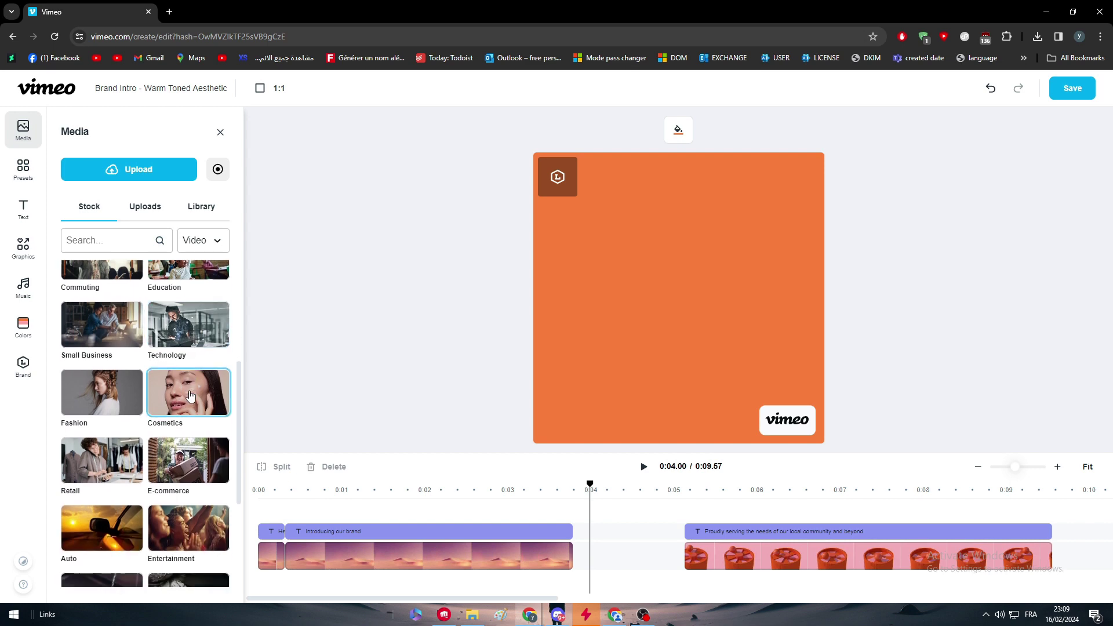
pyautogui.scroll(-3, 144, 432)
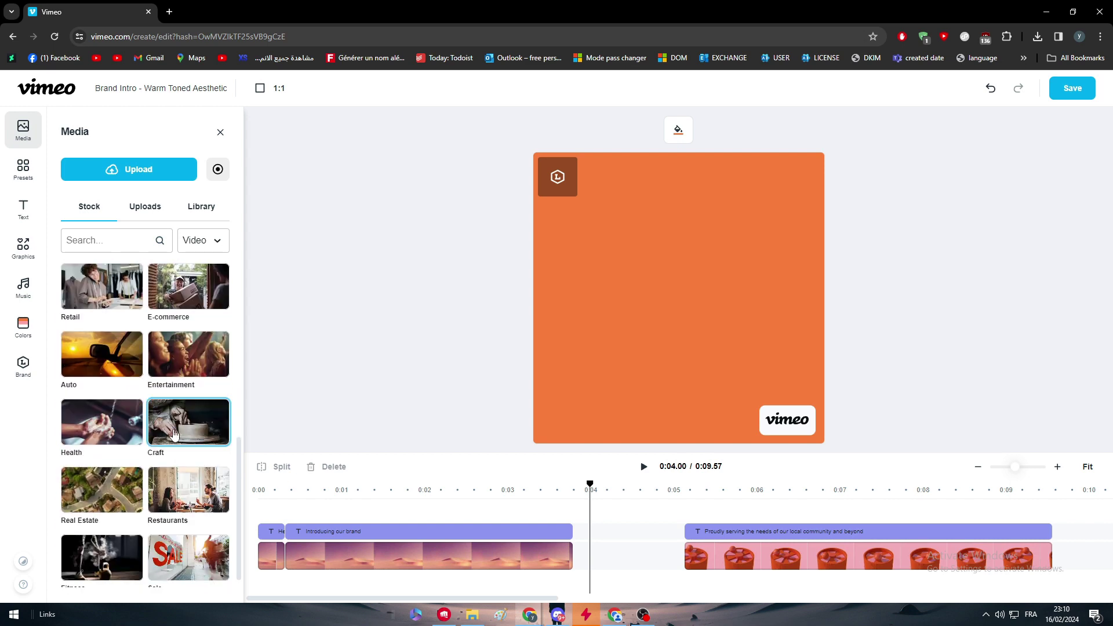
pyautogui.click(129, 431)
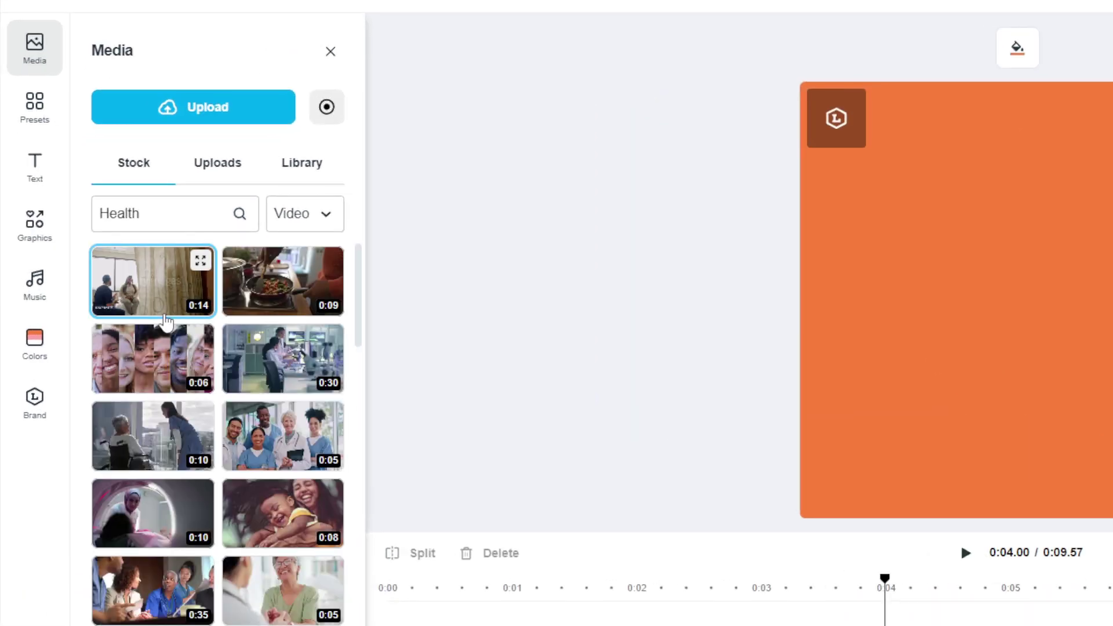
pyautogui.scroll(-1, 166, 321)
pyautogui.scroll(-2, 164, 322)
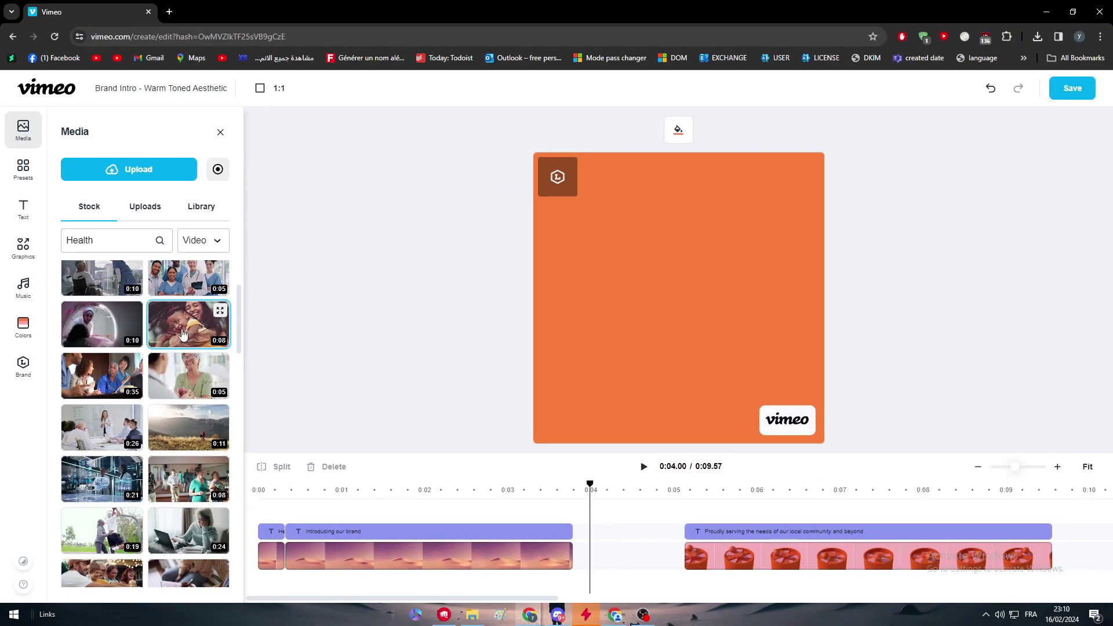
pyautogui.moveTo(722, 557); pyautogui.dragTo(784, 558)
# Step: Drop in the stock clip and park the closing clip and caption further right at 0:12
pyautogui.click(206, 328)
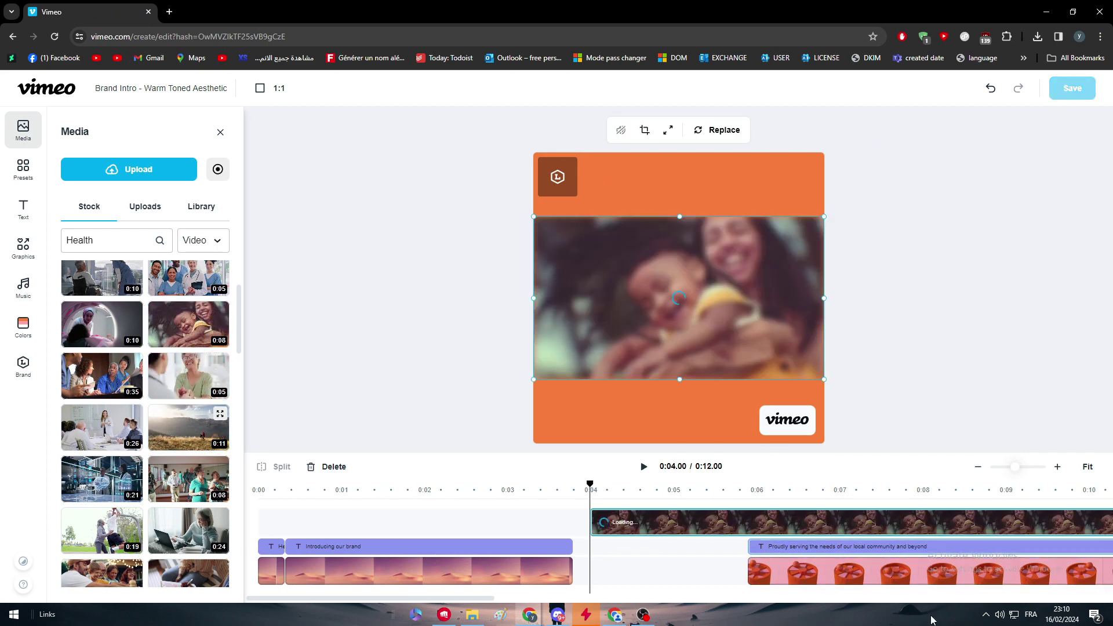
pyautogui.moveTo(1013, 475); pyautogui.dragTo(1000, 476)
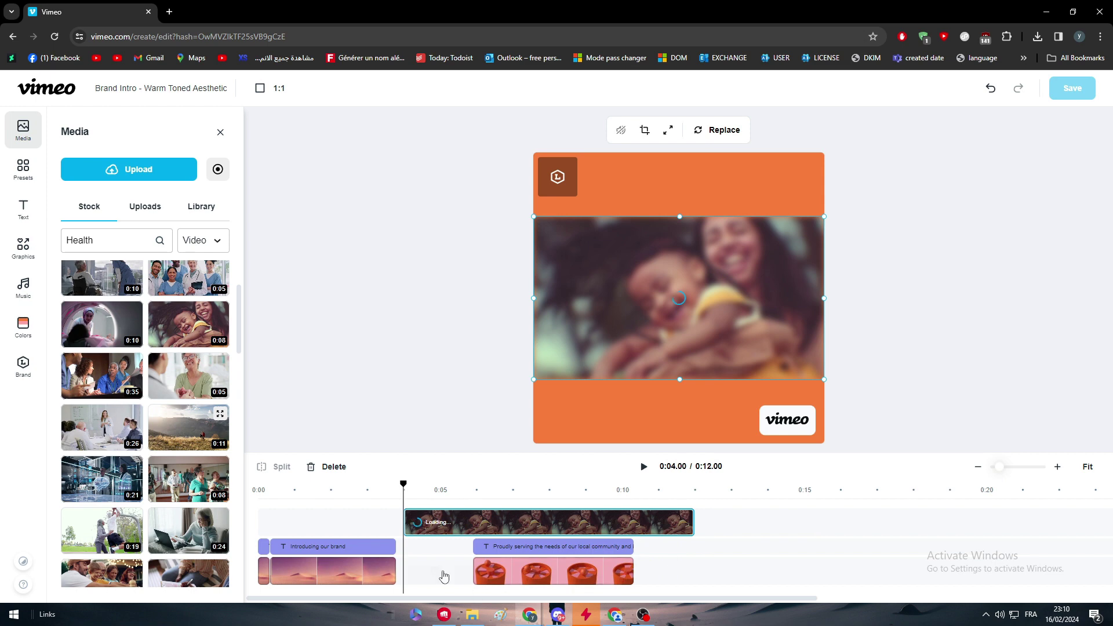
pyautogui.moveTo(527, 569)
pyautogui.mouseDown()
pyautogui.moveTo(765, 569)
pyautogui.moveTo(696, 552)
pyautogui.mouseUp()
pyautogui.moveTo(596, 520)
pyautogui.mouseDown()
pyautogui.moveTo(553, 551)
pyautogui.moveTo(549, 542)
pyautogui.mouseUp()
# Step: Place the mother-and-child clip on the main track at 0:04, trim it, and close the gap
pyautogui.moveTo(331, 584); pyautogui.dragTo(337, 543)
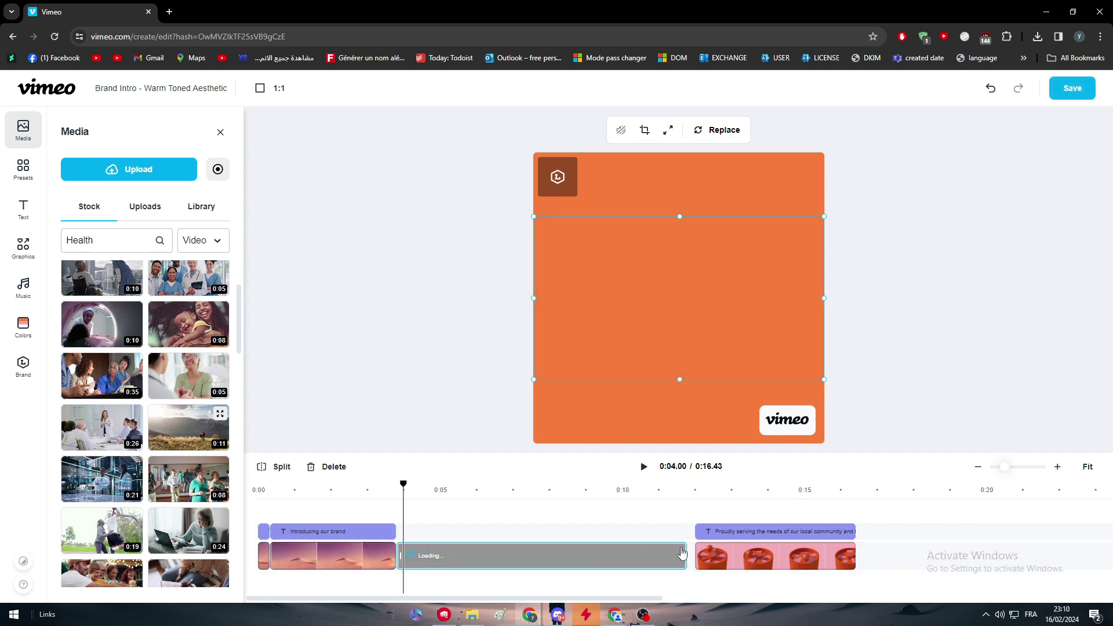
pyautogui.moveTo(682, 553); pyautogui.dragTo(496, 553)
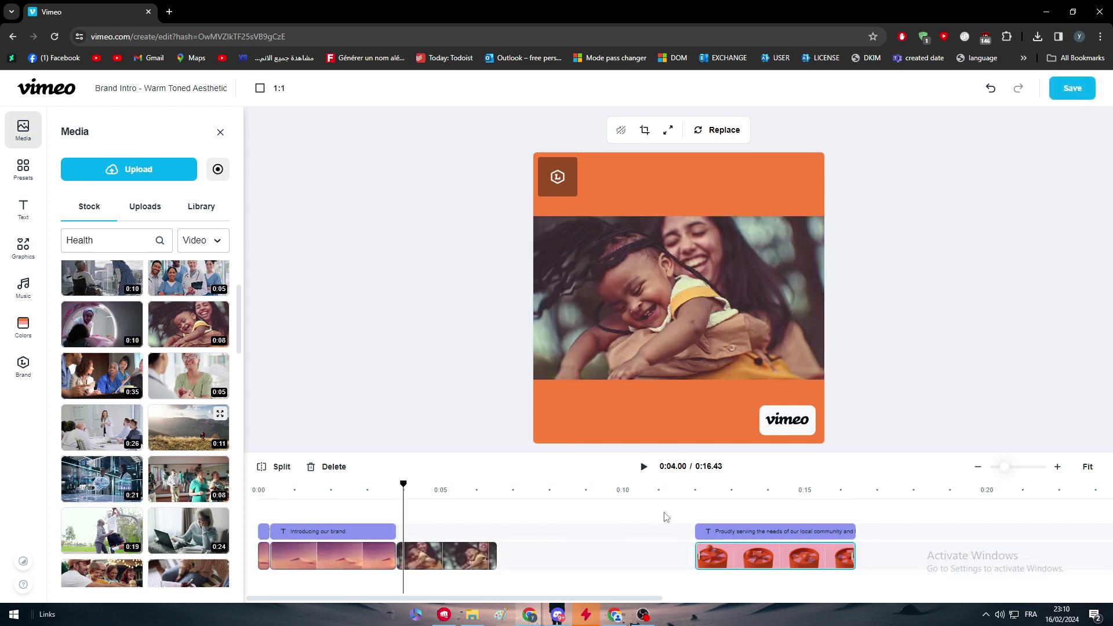
pyautogui.moveTo(709, 546); pyautogui.dragTo(463, 537)
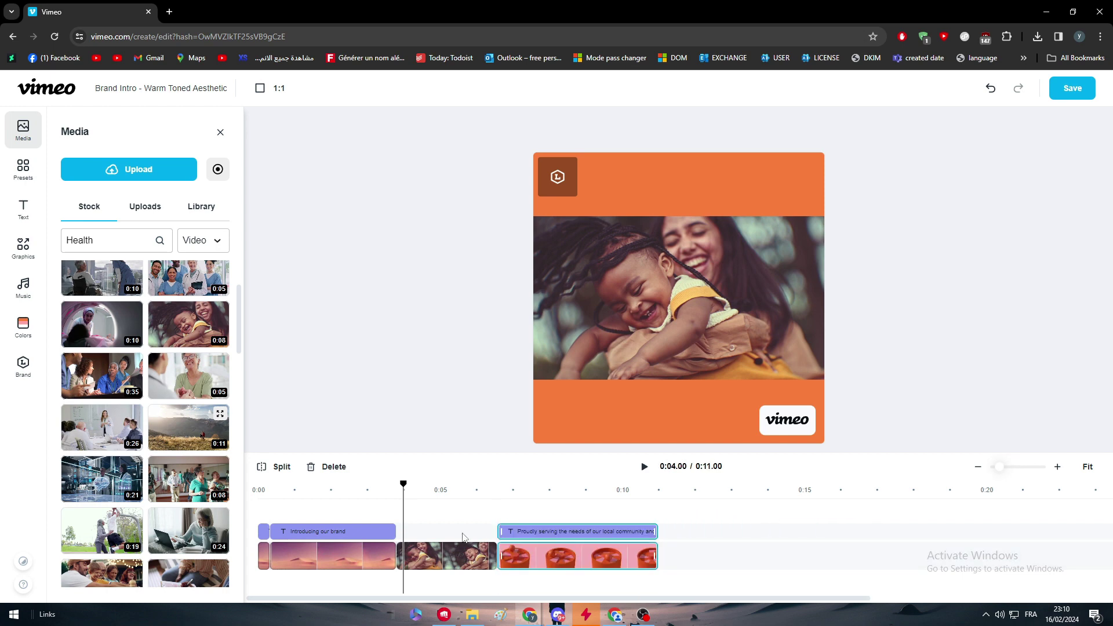
pyautogui.moveTo(399, 491); pyautogui.dragTo(340, 493)
# Step: Preview the video, then drag a copy of the 'Proudly serving' caption above the mother-and-child clip
pyautogui.press('space')
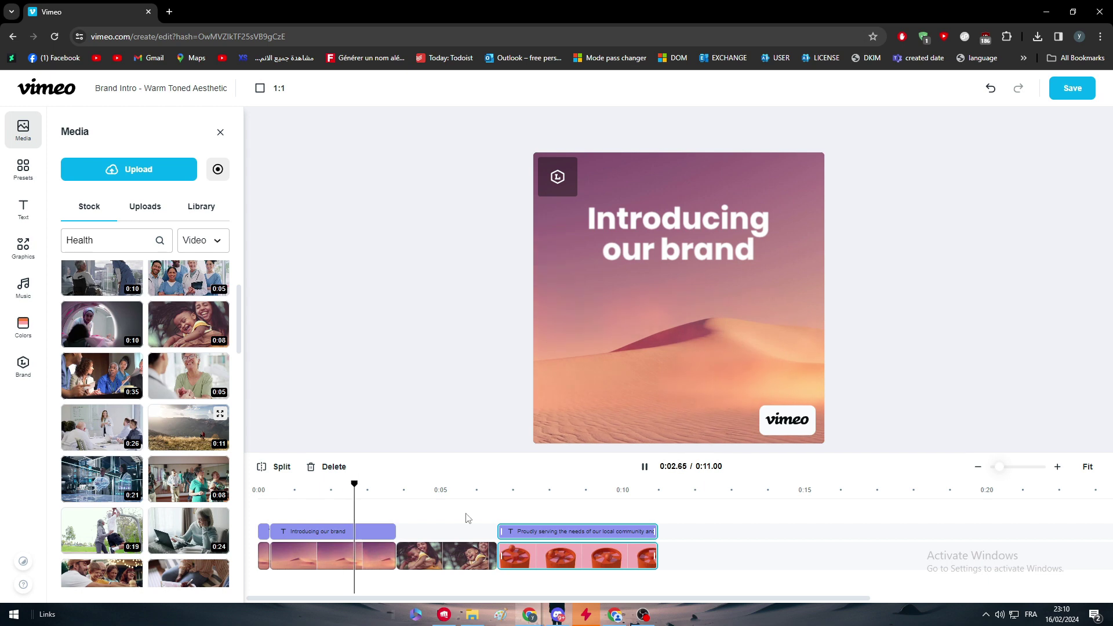
pyautogui.click(653, 295)
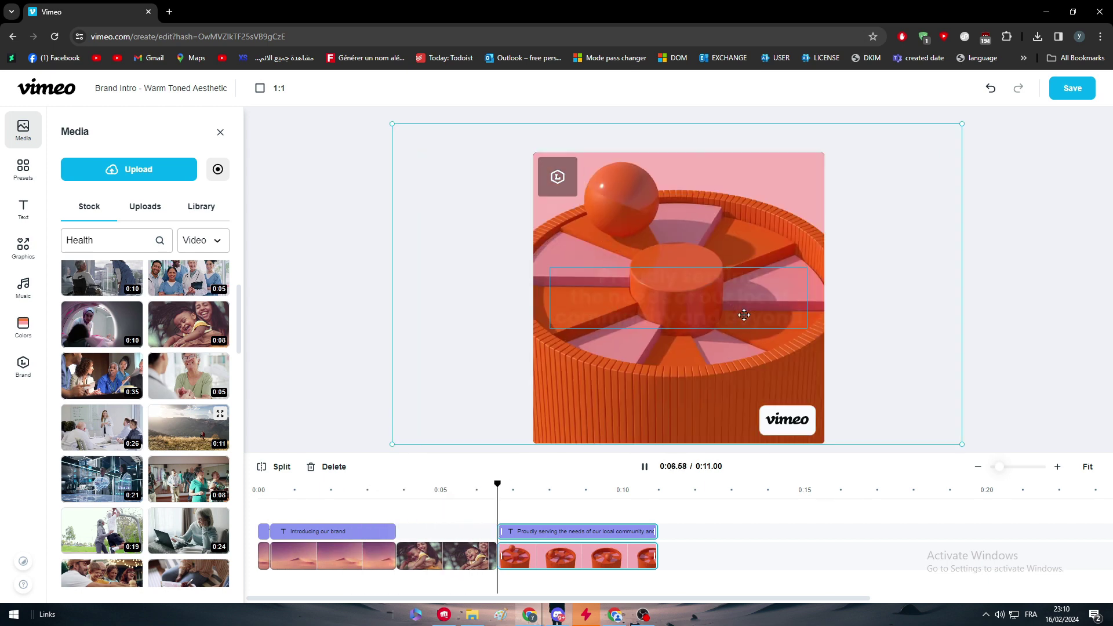
pyautogui.press('space')
pyautogui.click(524, 537)
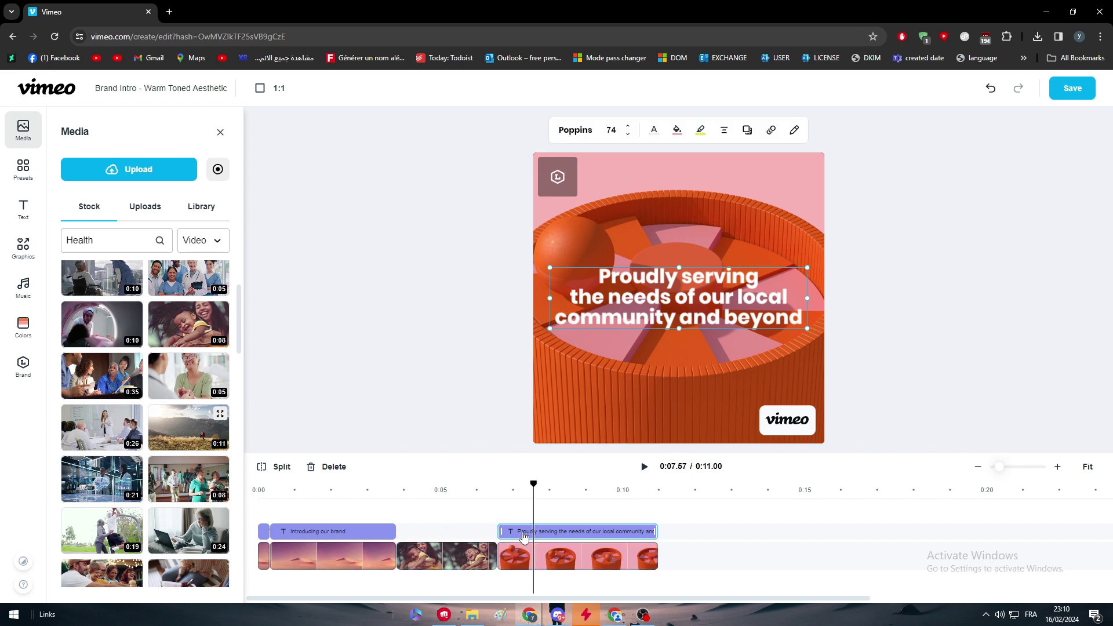
pyautogui.moveTo(567, 533); pyautogui.dragTo(461, 525)
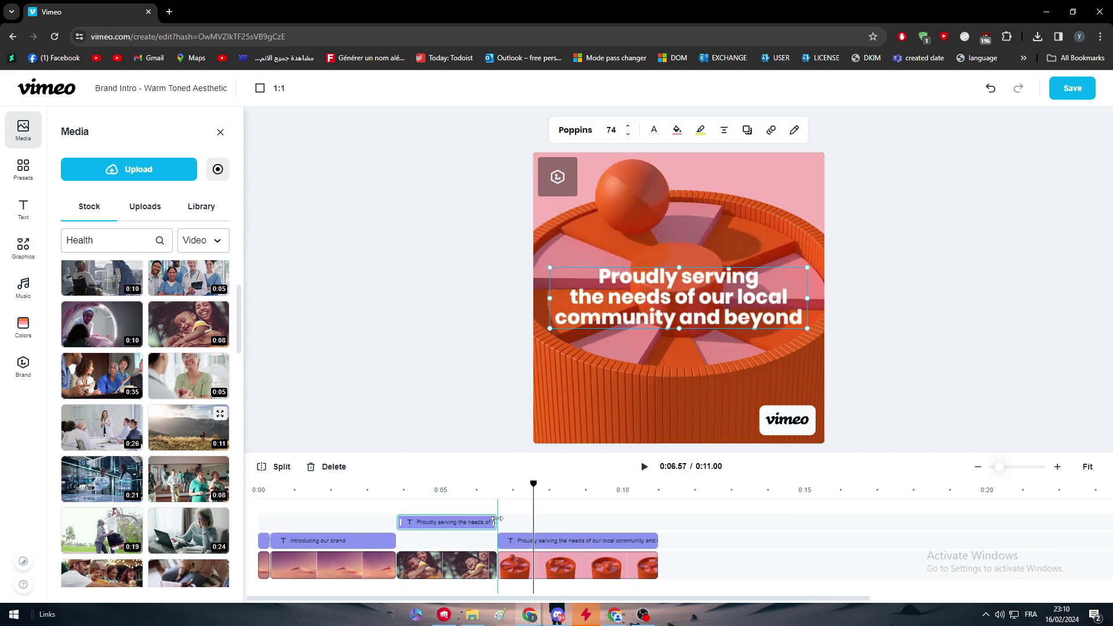
pyautogui.moveTo(533, 485)
pyautogui.mouseDown()
pyautogui.moveTo(255, 498)
pyautogui.moveTo(305, 484)
pyautogui.mouseUp()
# Step: Retype the opening title as 'Welcome to / Our brand / Introduction' on three lines
pyautogui.click(677, 215)
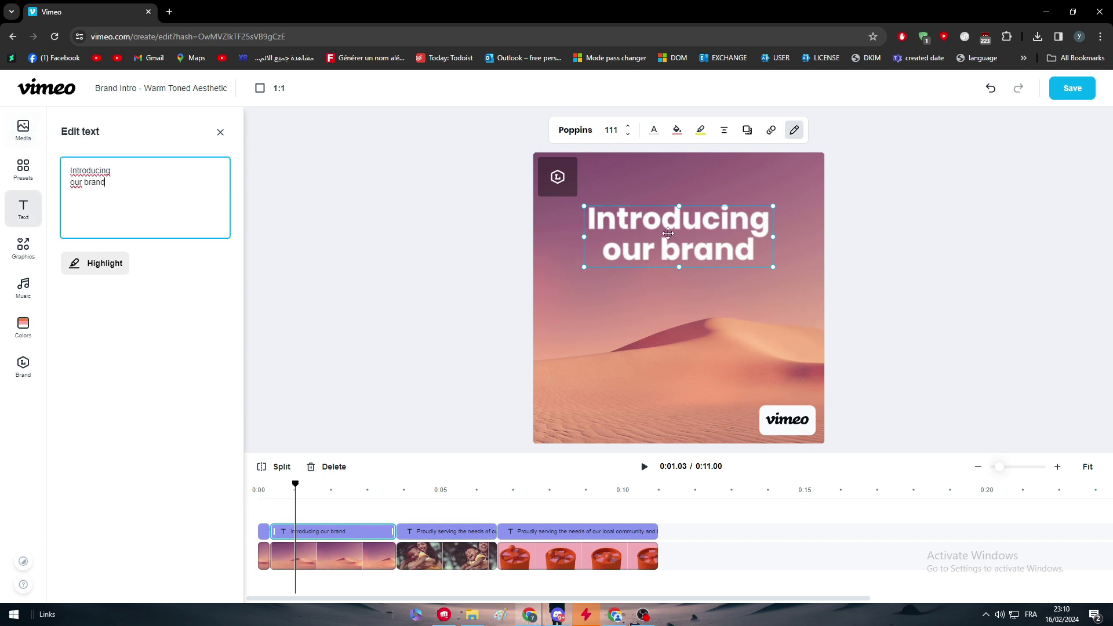
pyautogui.click(137, 200)
pyautogui.write('w')
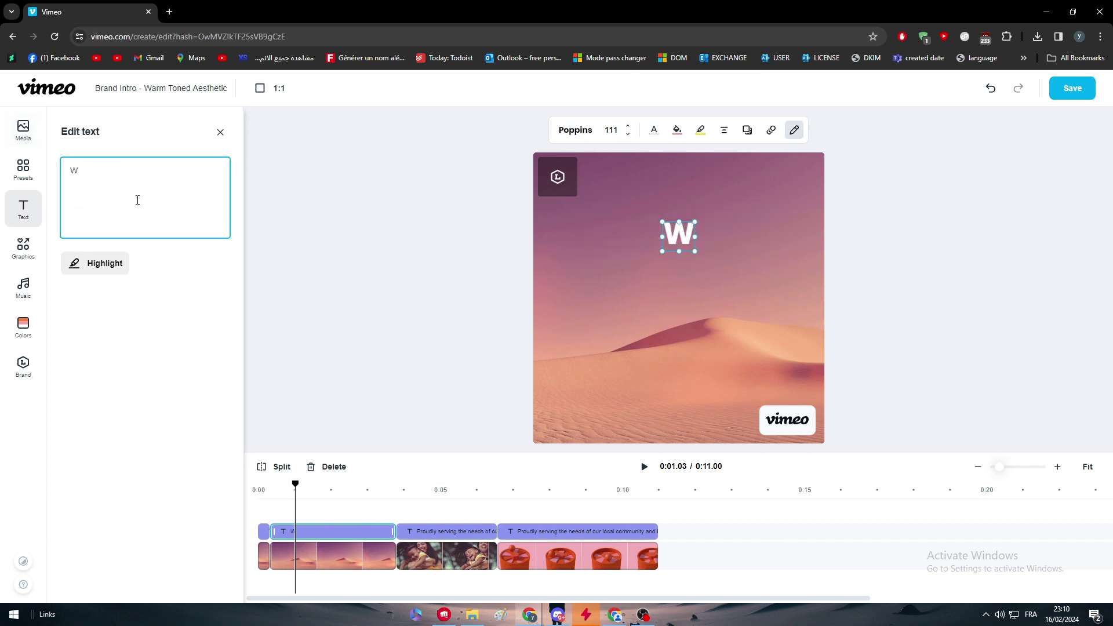
pyautogui.hotkey('ctrl', 'a')
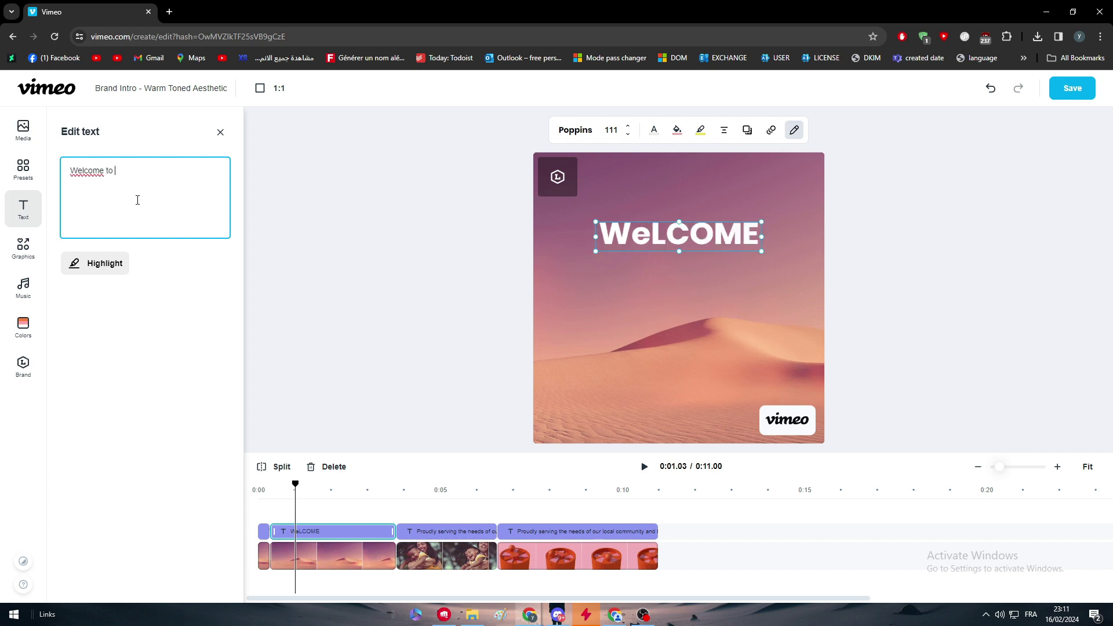
pyautogui.write('Our brand I')
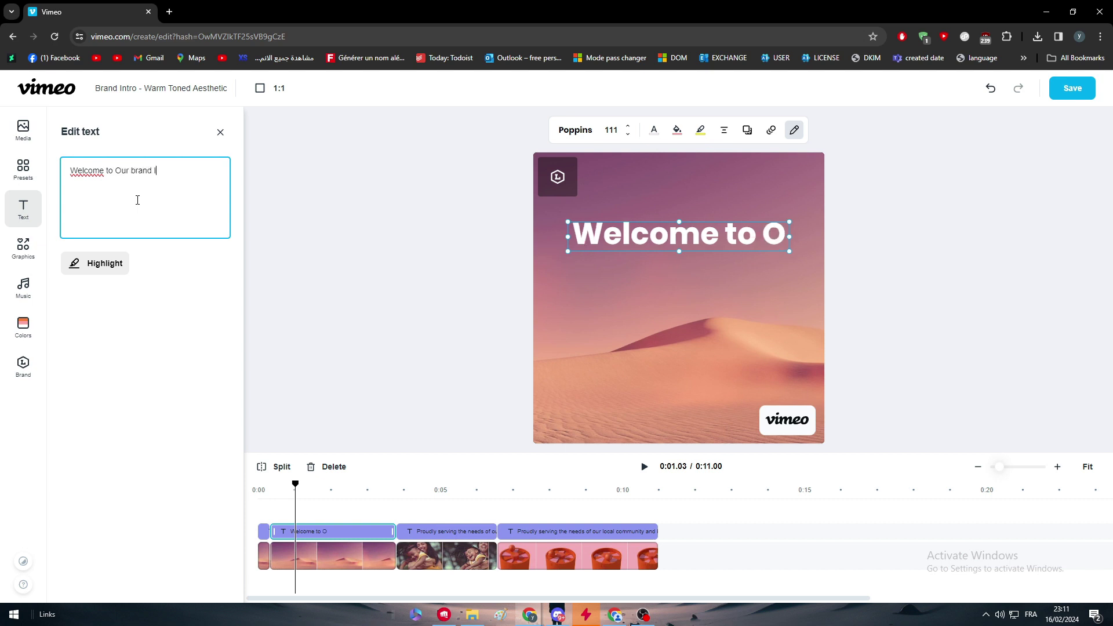
pyautogui.write('ntroduction')
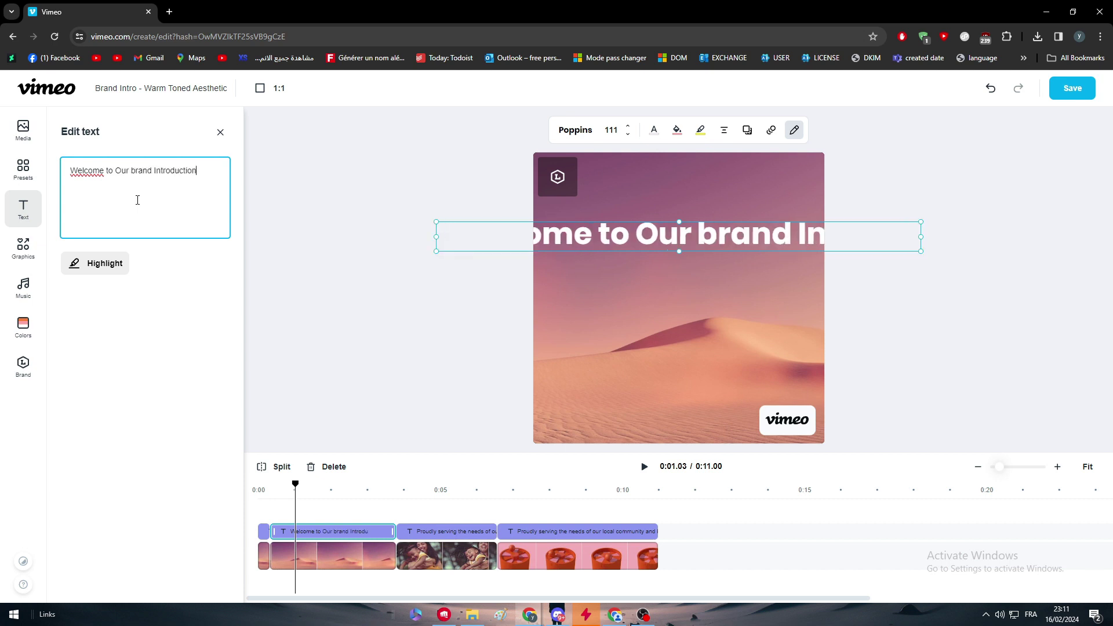
pyautogui.click(116, 170)
pyautogui.press('Return')
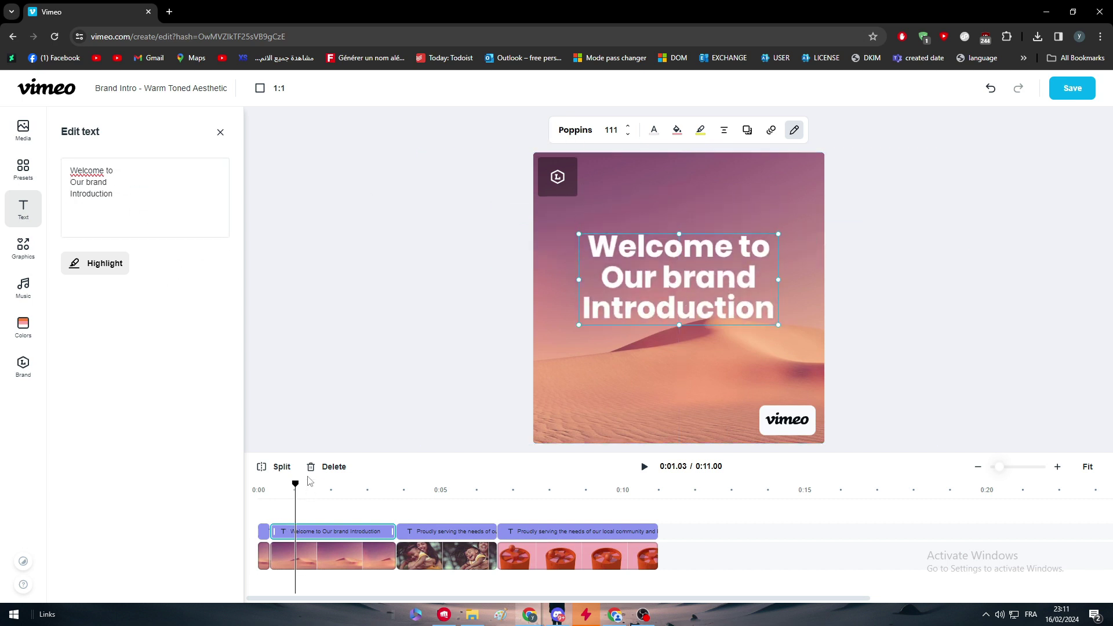
# Step: Select the second caption and highlight all of its 'Proudly serving' text
pyautogui.click(434, 539)
pyautogui.click(197, 201)
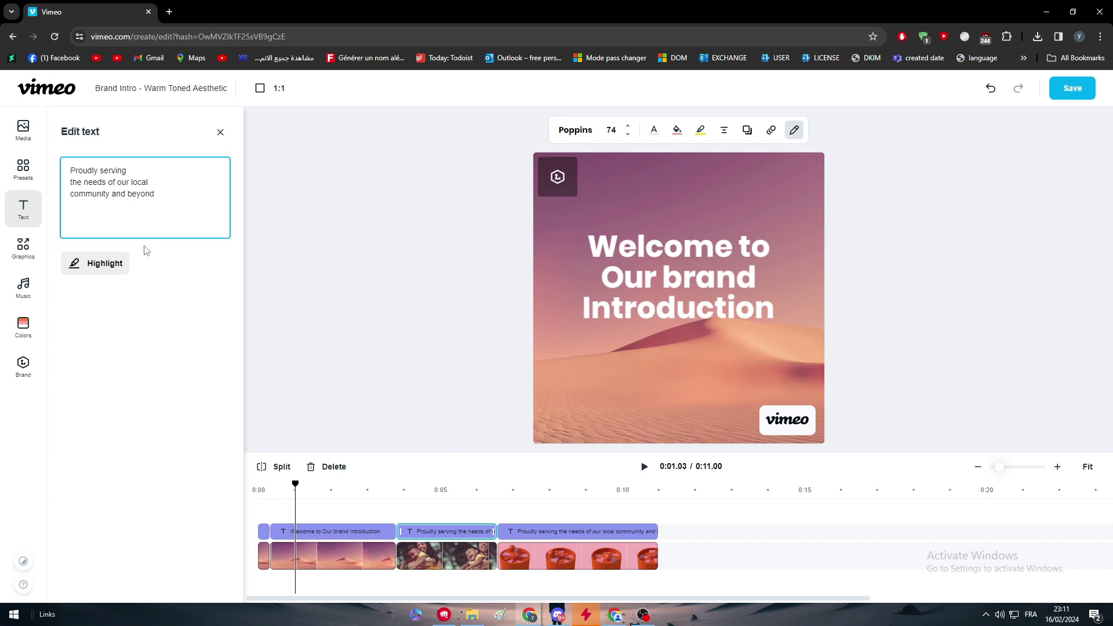
pyautogui.hotkey('ctrl', 'a')
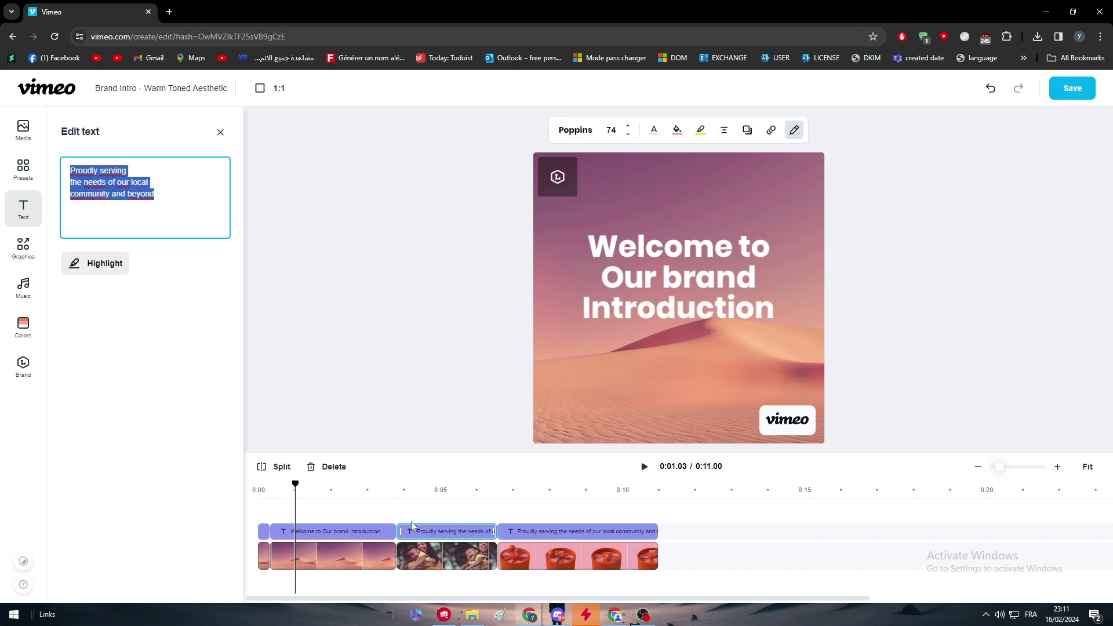
# Step: Replay the preview from the start, then stop playback
pyautogui.moveTo(298, 489); pyautogui.dragTo(180, 487)
pyautogui.press('space')
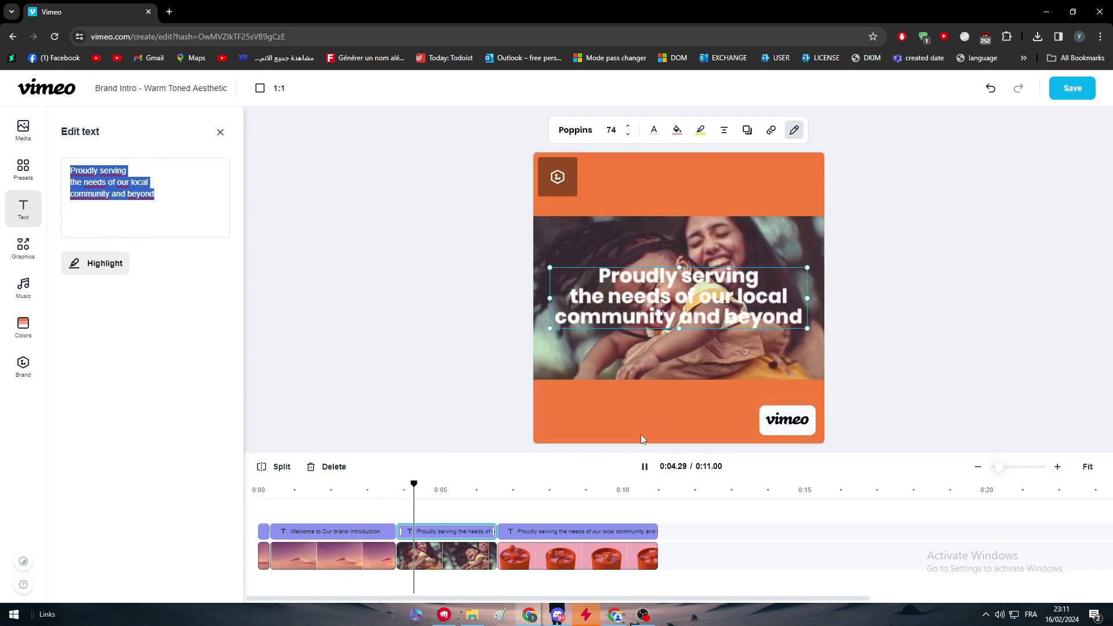
pyautogui.click(387, 236)
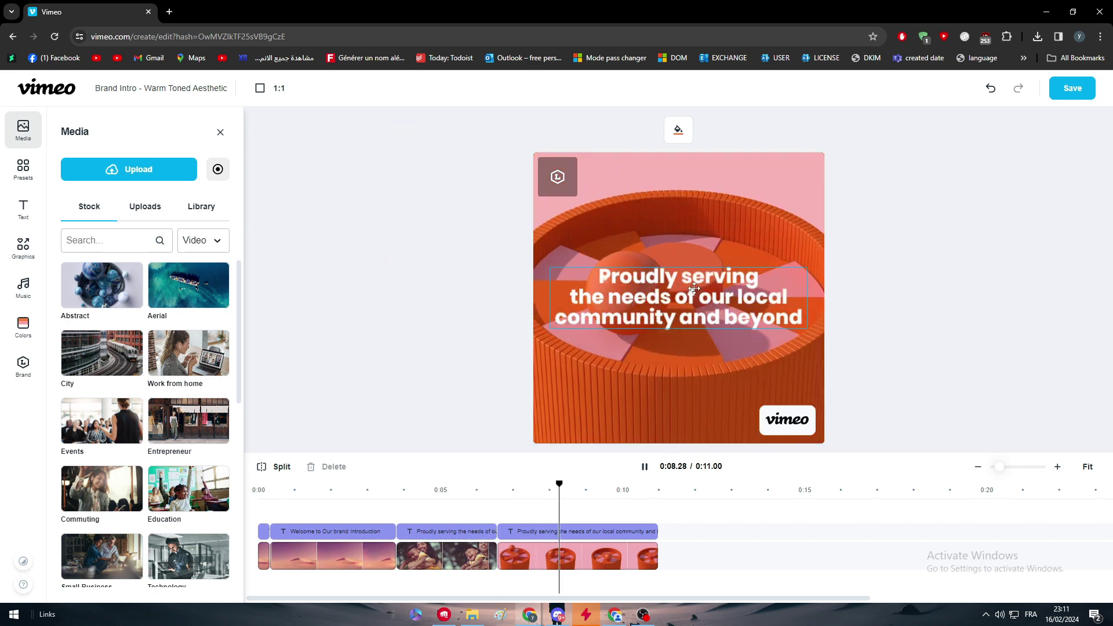
pyautogui.press('space')
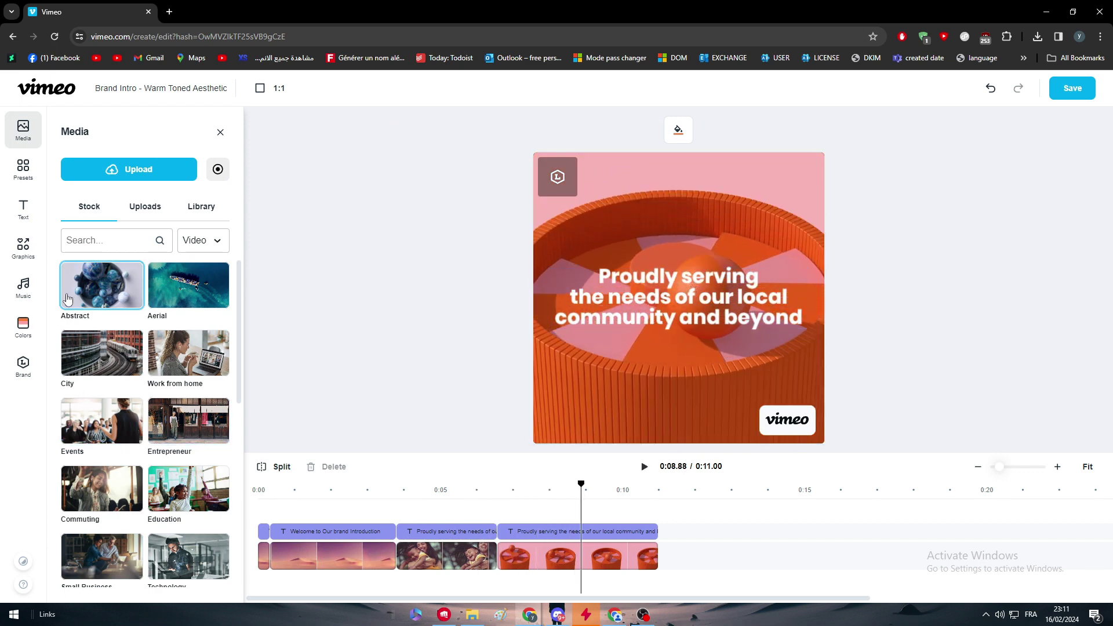
# Step: Try the teal and light-blue colour palette while viewing the title scene
pyautogui.click(23, 327)
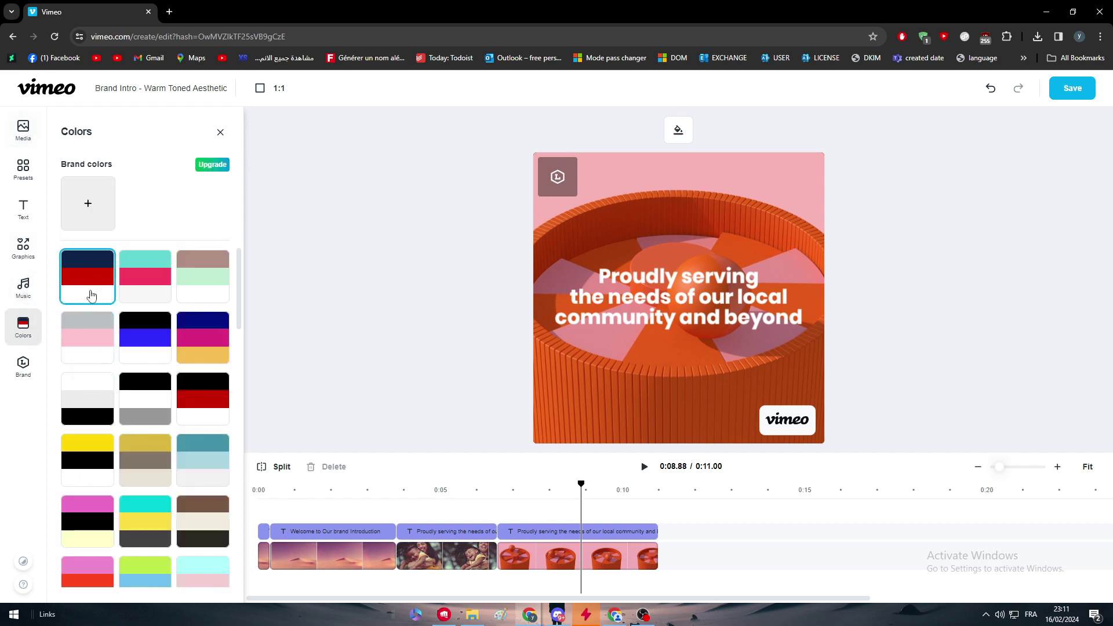
pyautogui.scroll(-2, 134, 260)
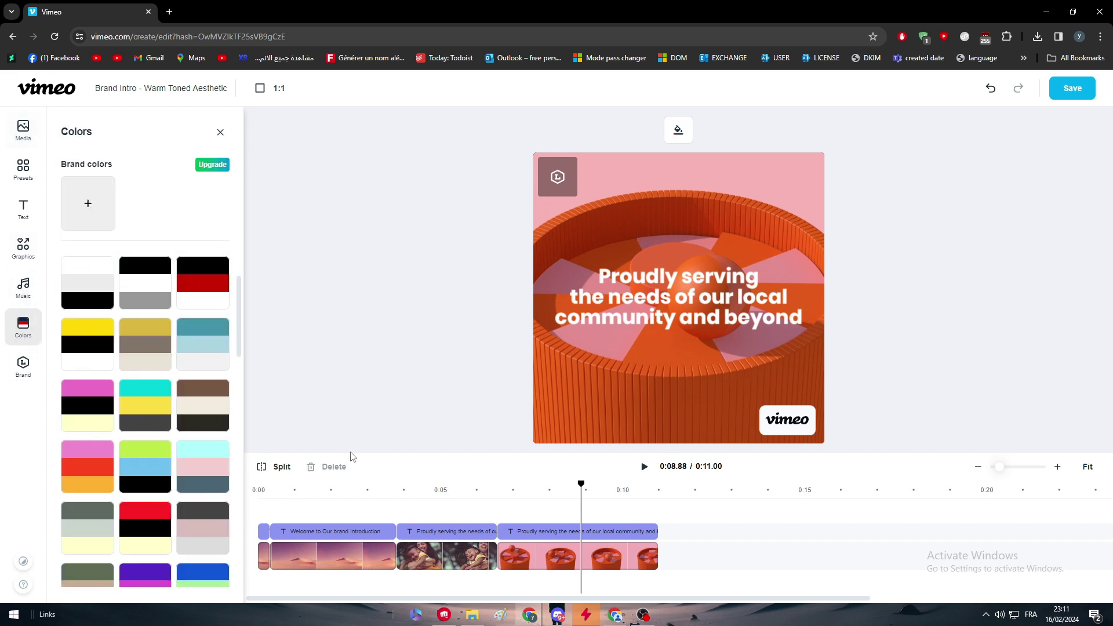
pyautogui.click(287, 489)
pyautogui.moveTo(309, 500); pyautogui.dragTo(323, 499)
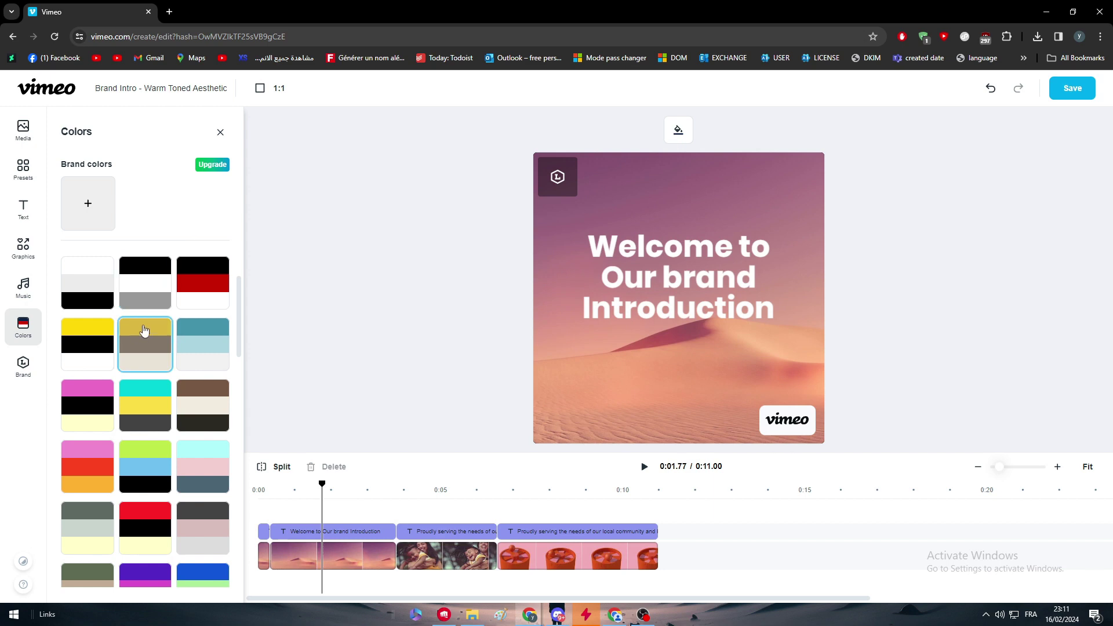
pyautogui.scroll(2, 144, 283)
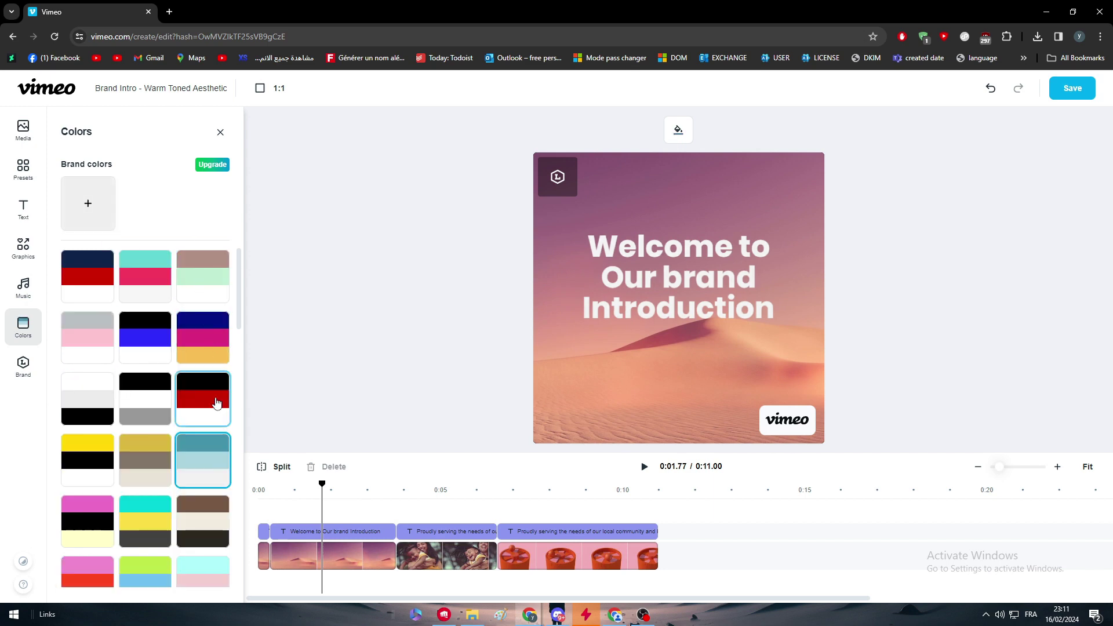
pyautogui.scroll(-1, 223, 452)
pyautogui.scroll(1, 223, 423)
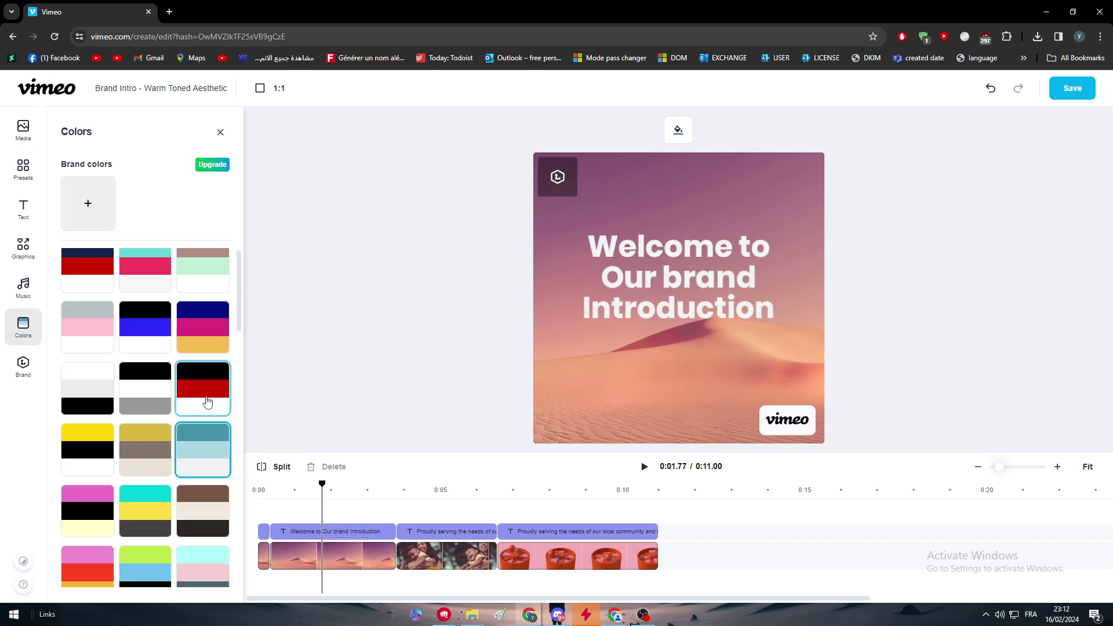
pyautogui.click(211, 418)
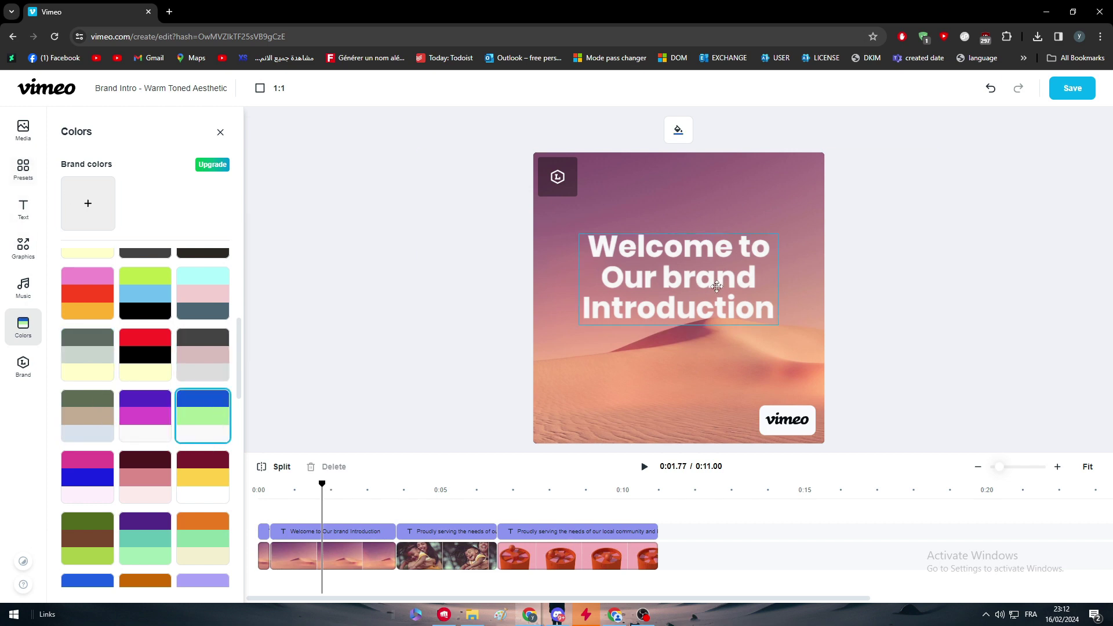
pyautogui.click(22, 326)
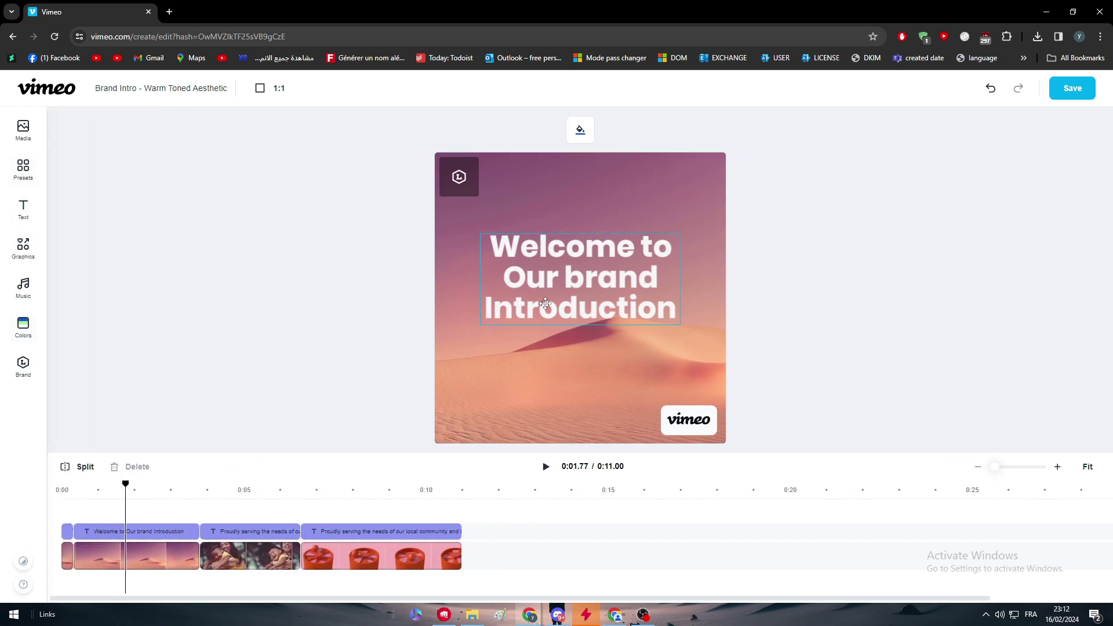
# Step: Inspect the desert and Proudly serving clips, then apply the beige palette
pyautogui.click(517, 218)
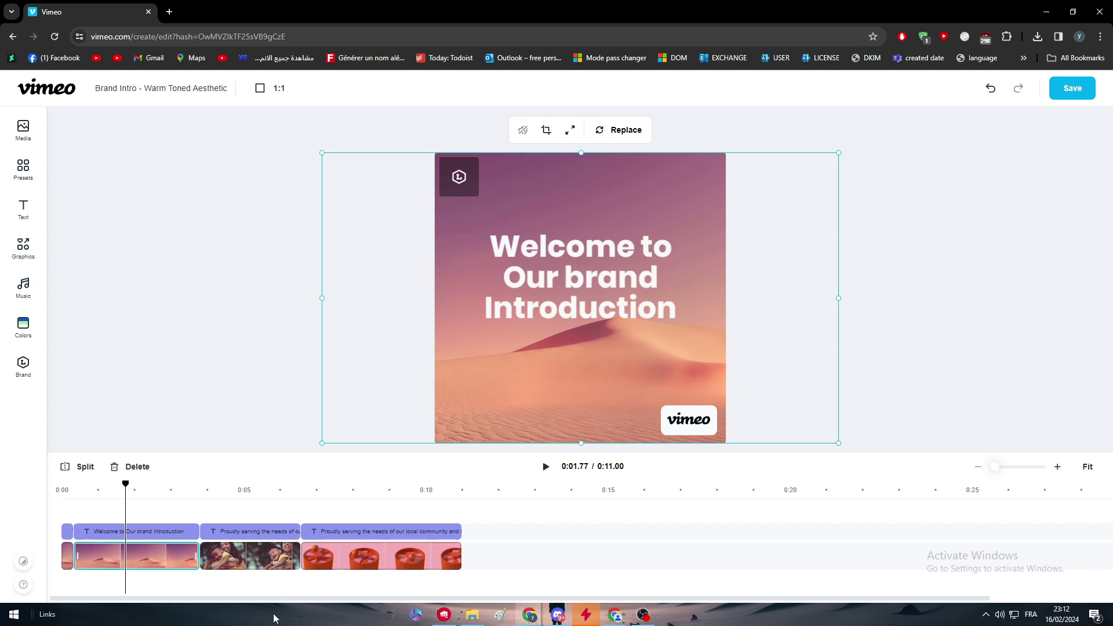
pyautogui.click(359, 569)
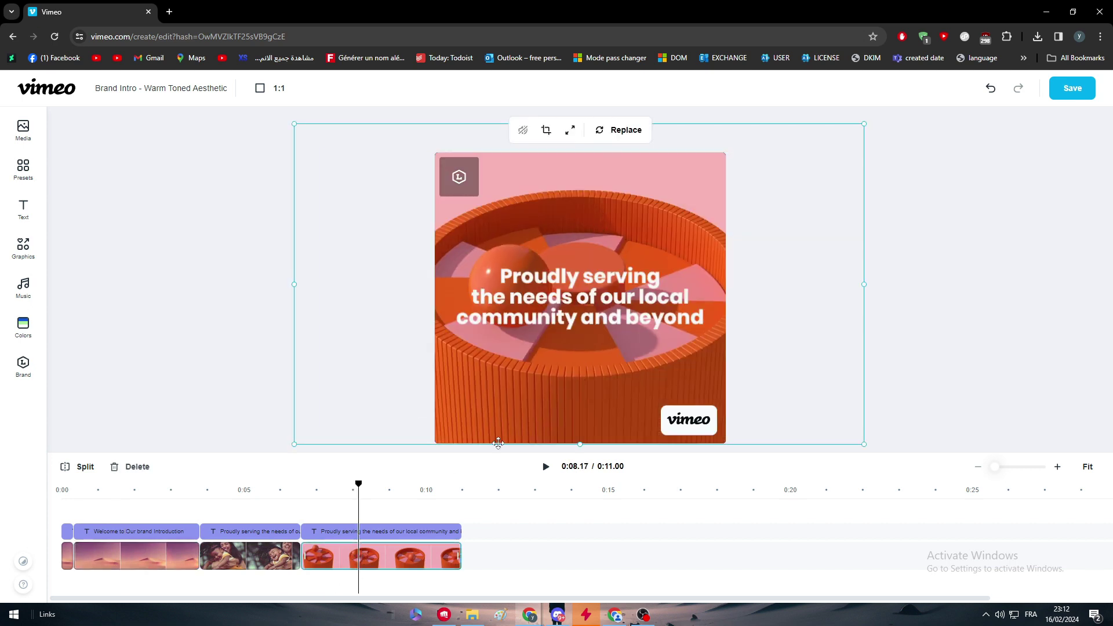
pyautogui.rightClick(356, 550)
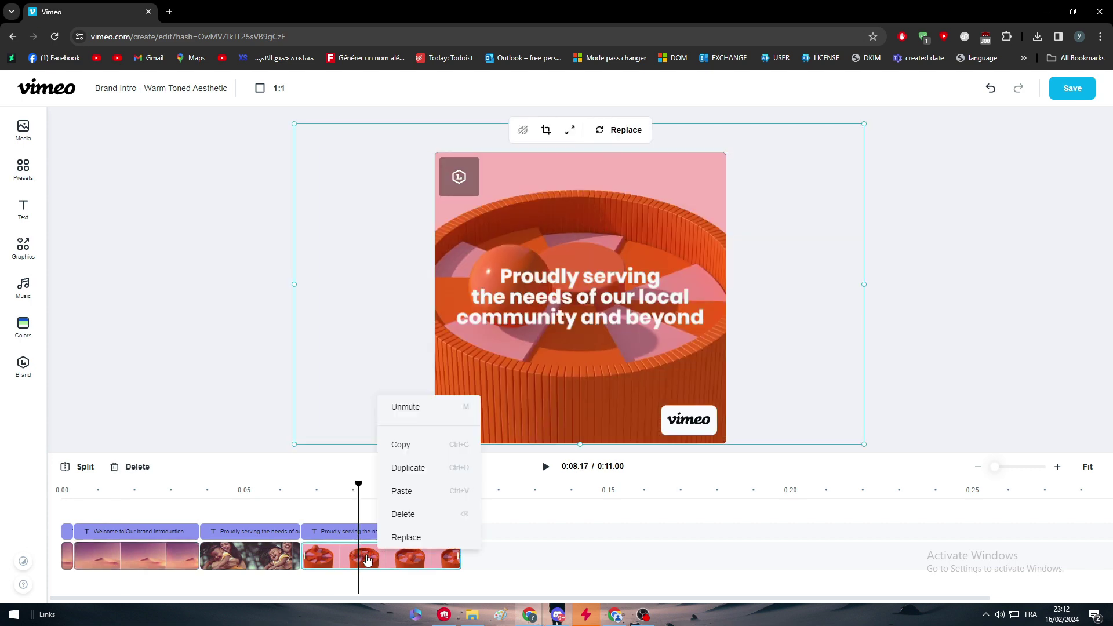
pyautogui.click(222, 437)
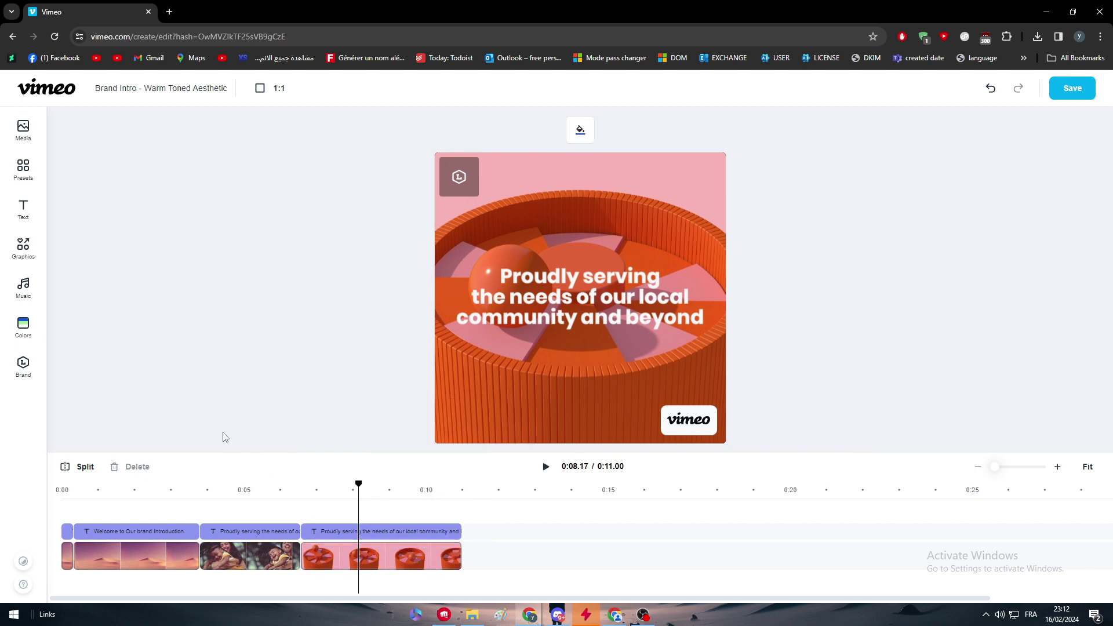
pyautogui.click(24, 326)
pyautogui.scroll(-1, 148, 304)
pyautogui.scroll(-3, 156, 348)
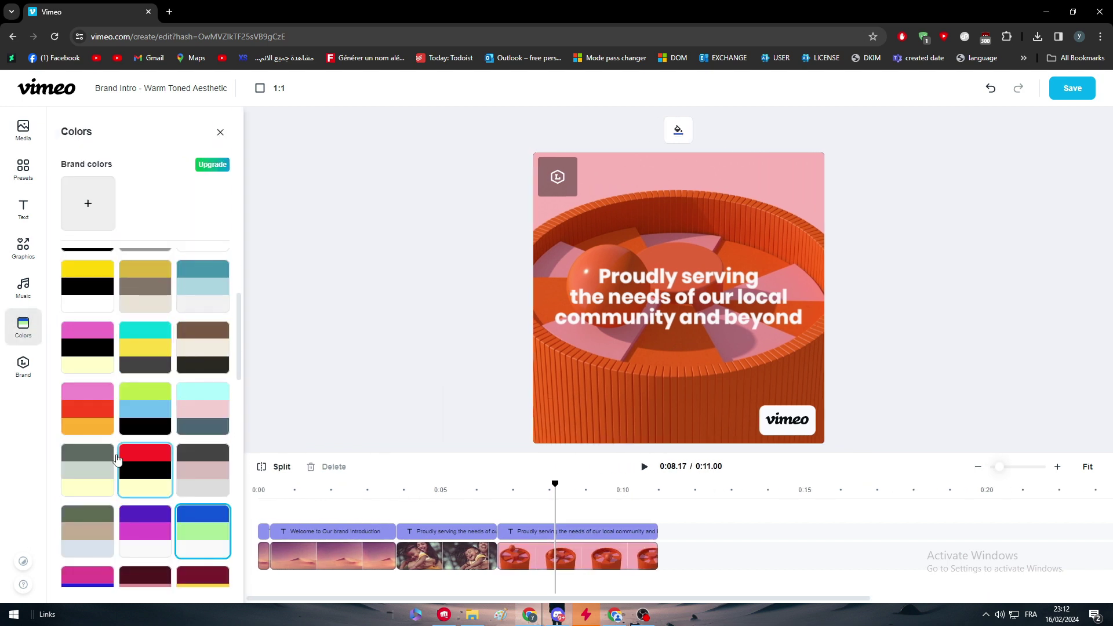
pyautogui.scroll(-3, 174, 403)
pyautogui.scroll(-2, 175, 477)
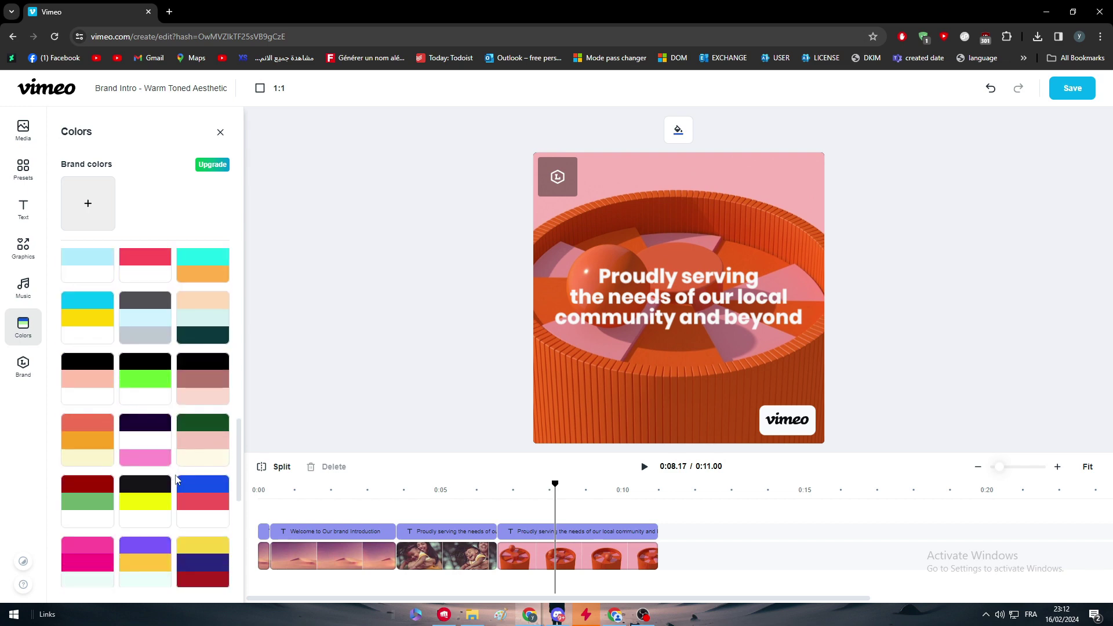
pyautogui.scroll(-2, 206, 449)
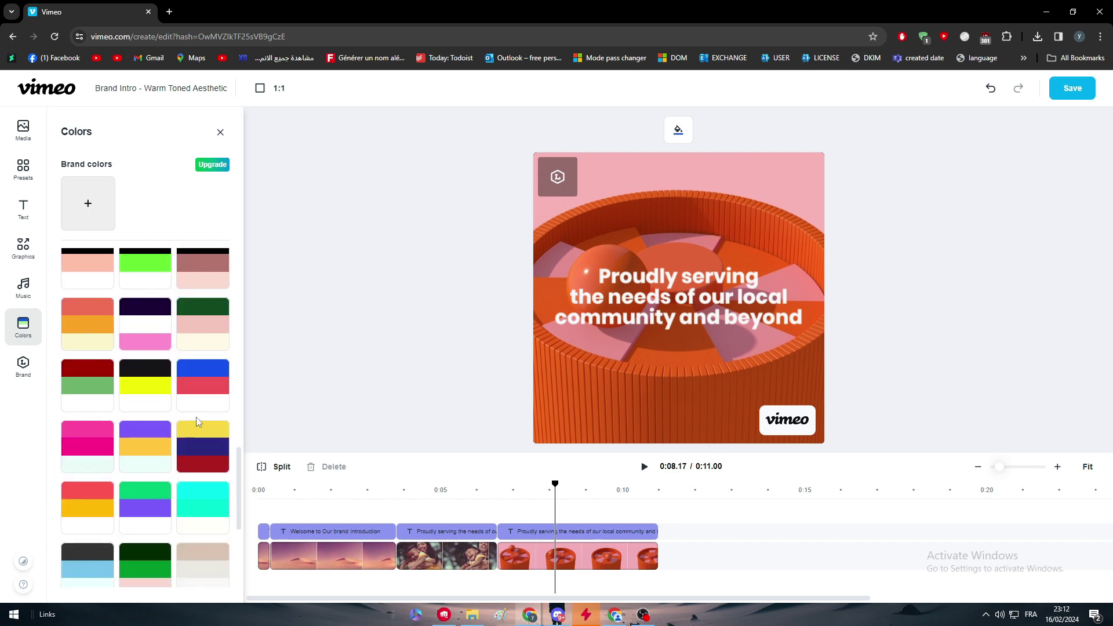
pyautogui.scroll(-3, 197, 423)
pyautogui.click(193, 403)
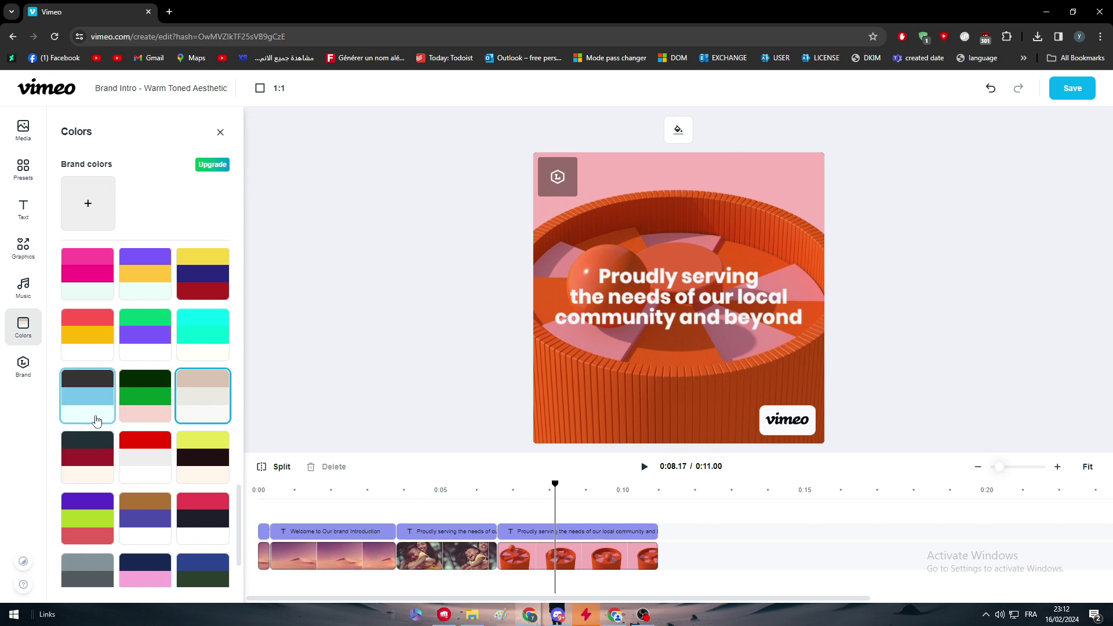
pyautogui.click(23, 365)
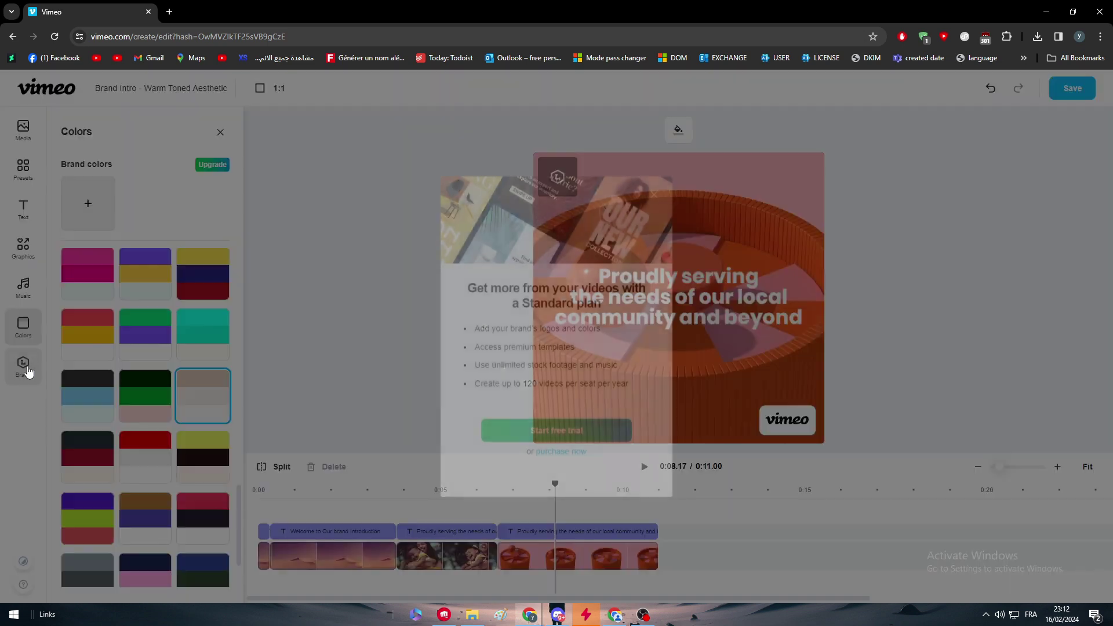
pyautogui.click(655, 199)
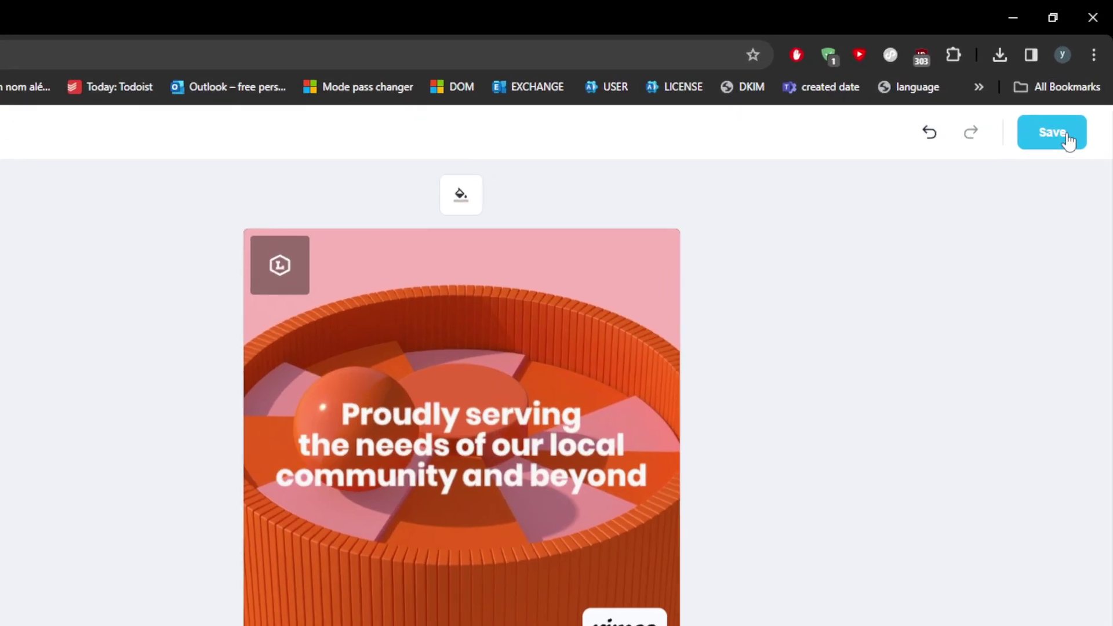
# Step: Save the edited Brand Intro video
pyautogui.click(1075, 125)
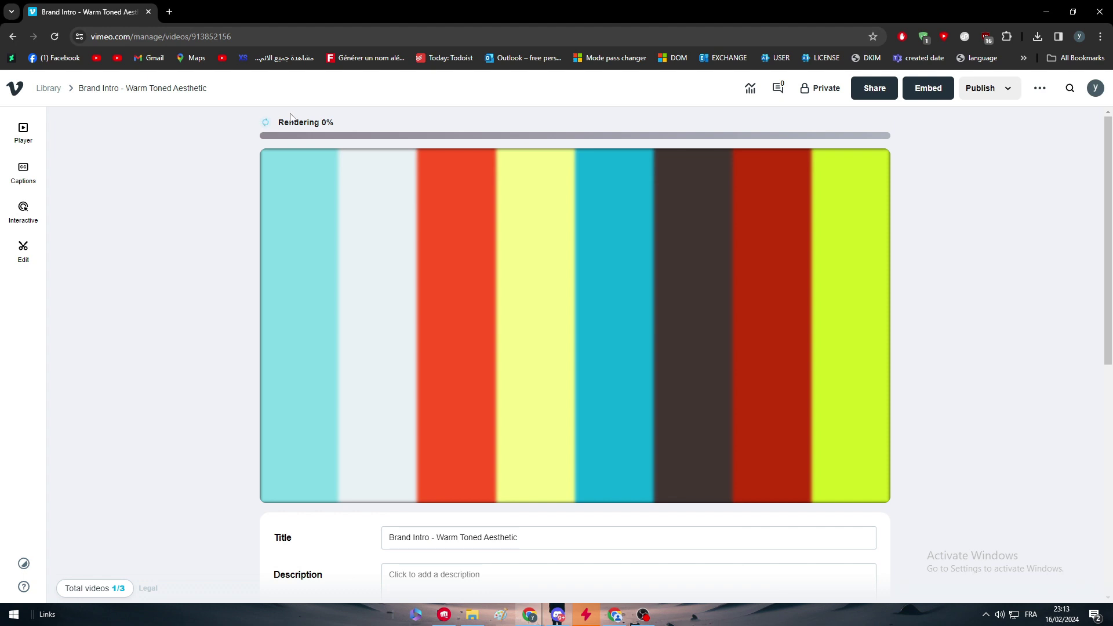
pyautogui.moveTo(285, 123); pyautogui.dragTo(321, 126)
pyautogui.click(335, 126)
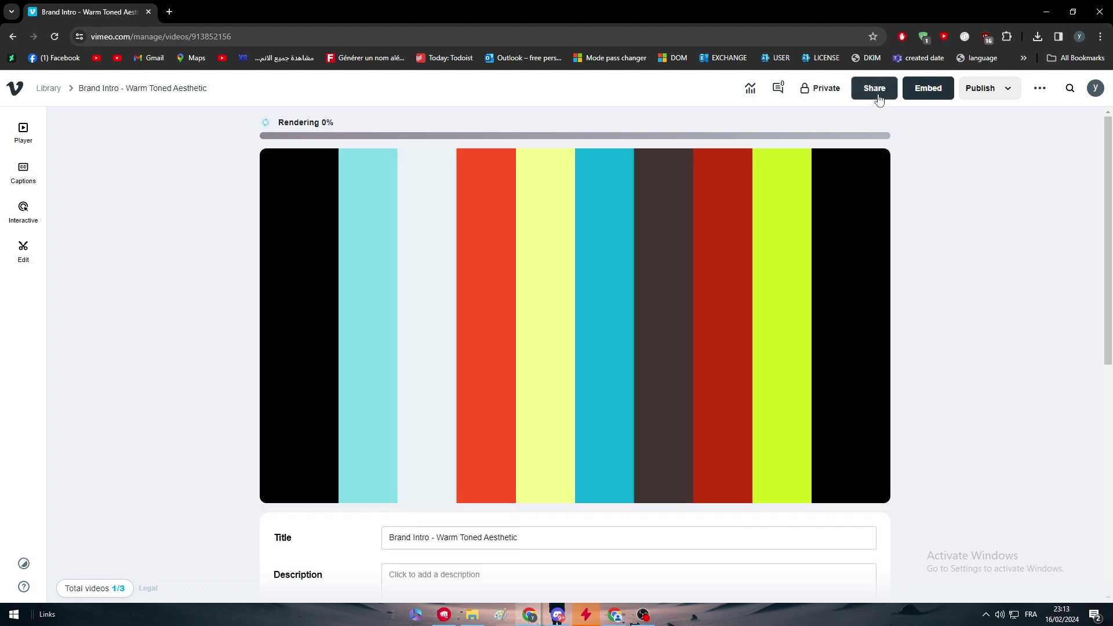
# Step: Review the Share dialog's embed code, keeping embed privacy set to Anywhere
pyautogui.click(877, 96)
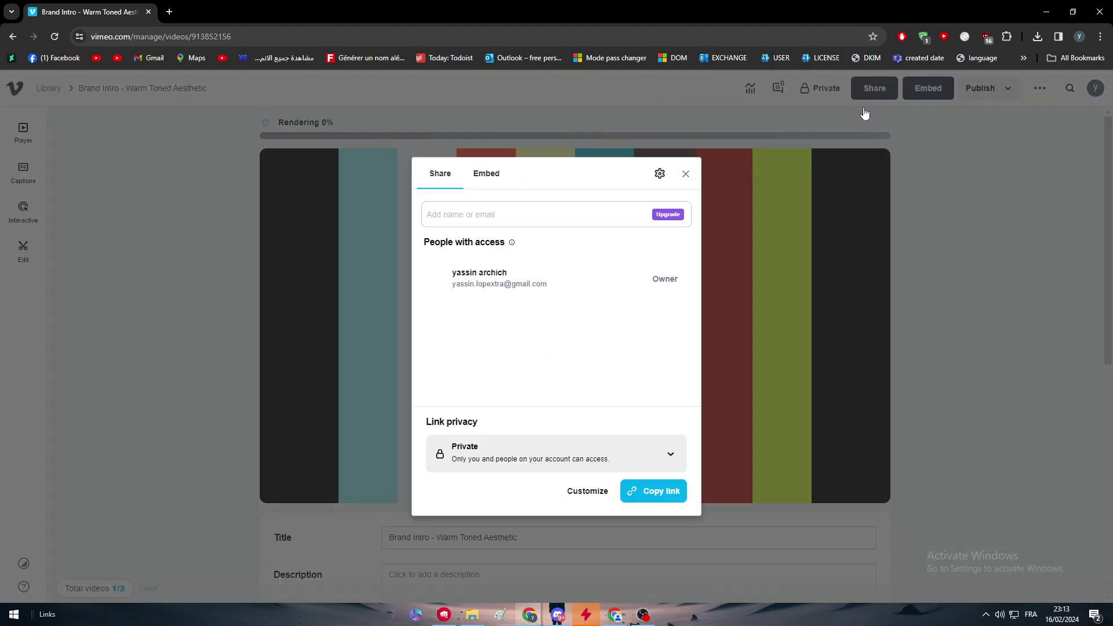
pyautogui.click(486, 177)
pyautogui.doubleClick(526, 250)
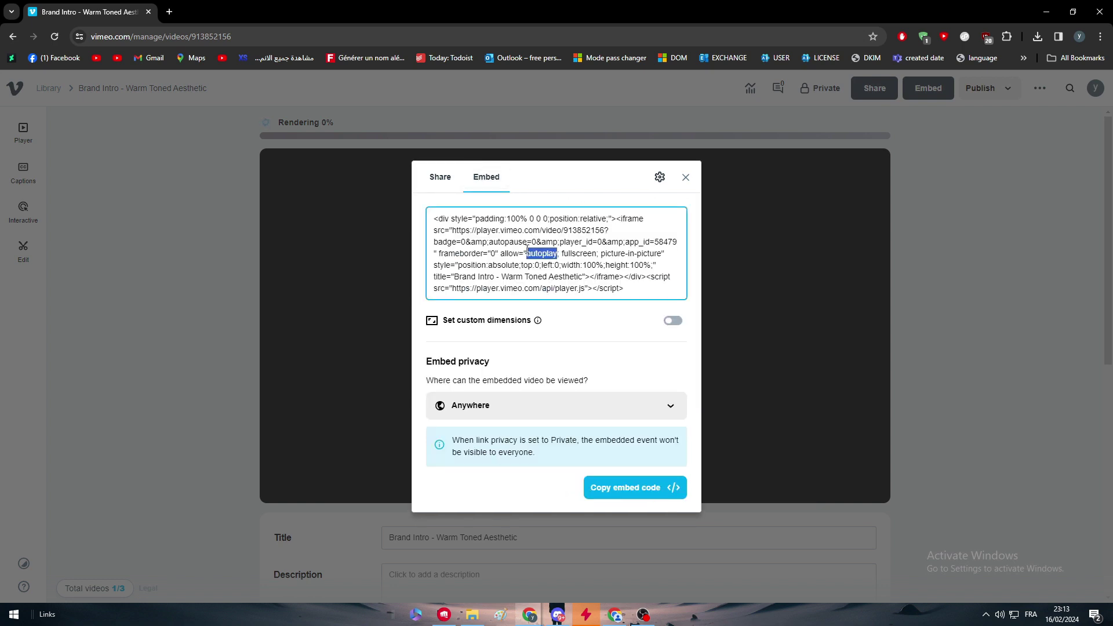
pyautogui.hotkey('ctrl', 'a')
pyautogui.click(599, 403)
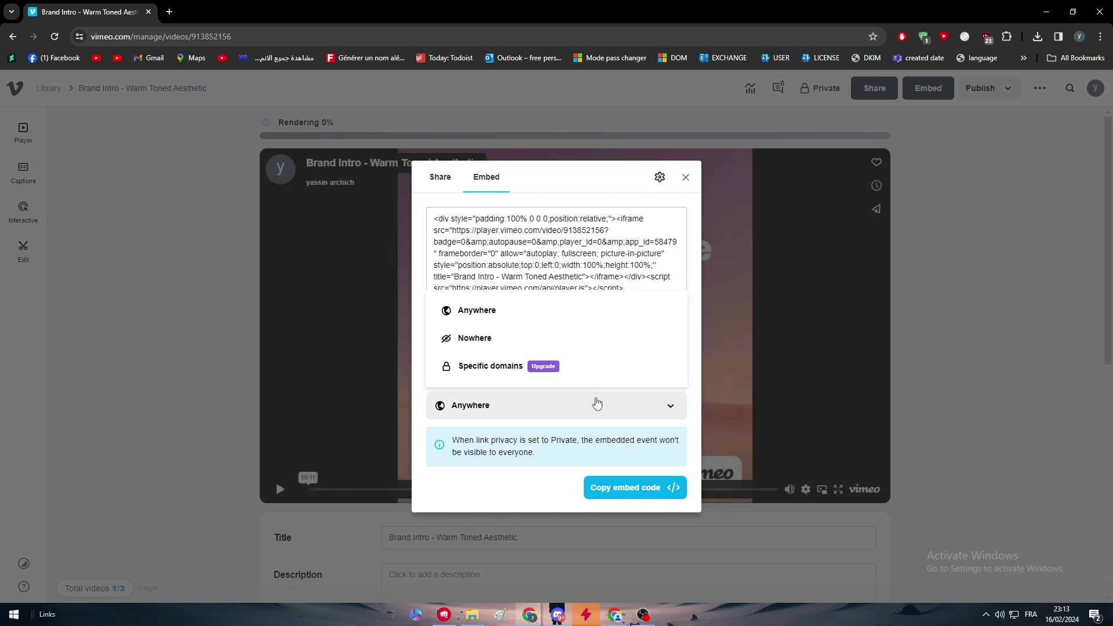
pyautogui.click(594, 403)
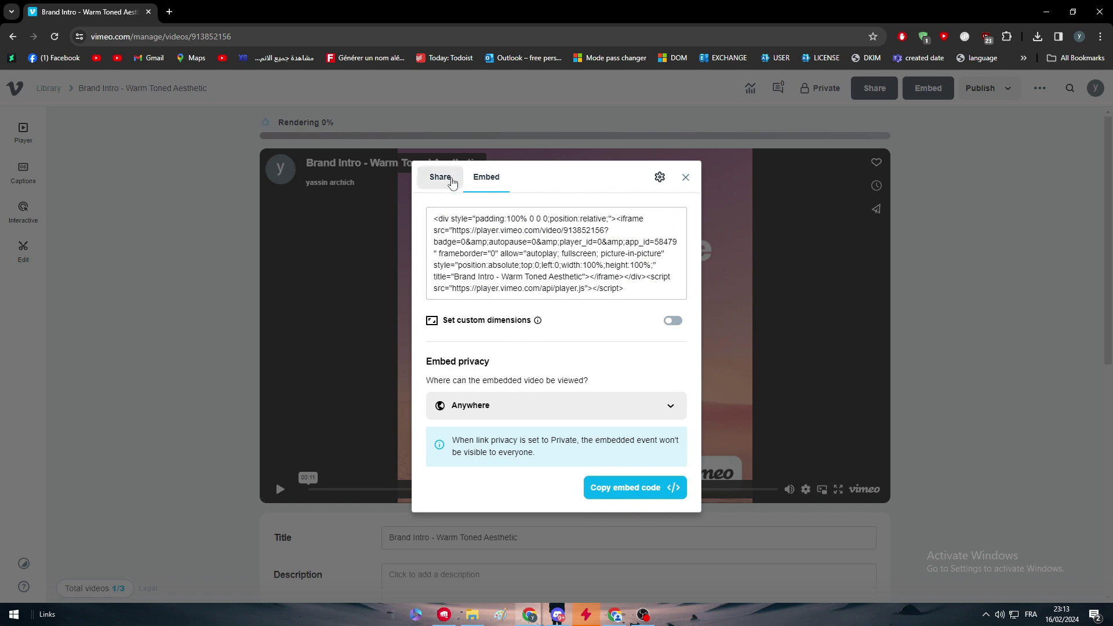
pyautogui.click(450, 178)
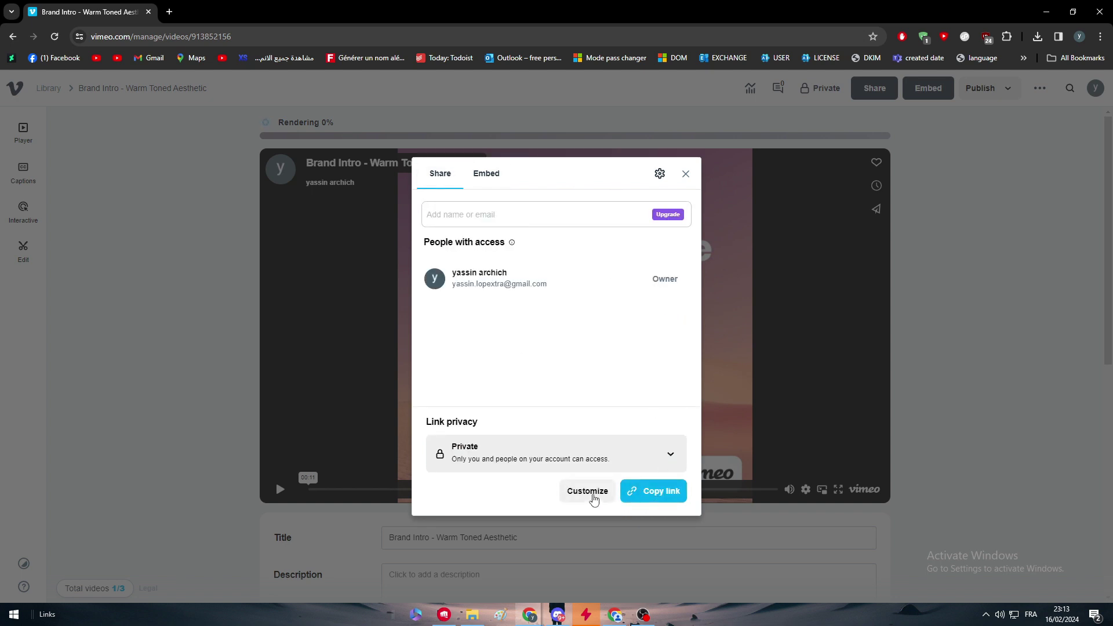
pyautogui.click(685, 173)
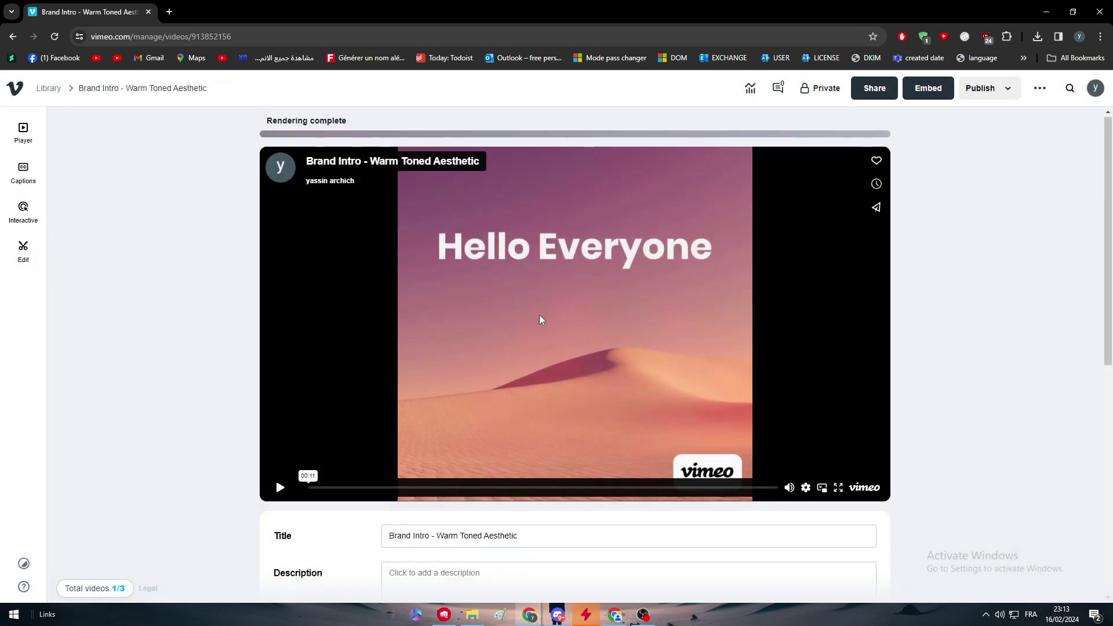
pyautogui.scroll(-2, 571, 295)
pyautogui.scroll(-2, 571, 295)
pyautogui.scroll(-2, 571, 301)
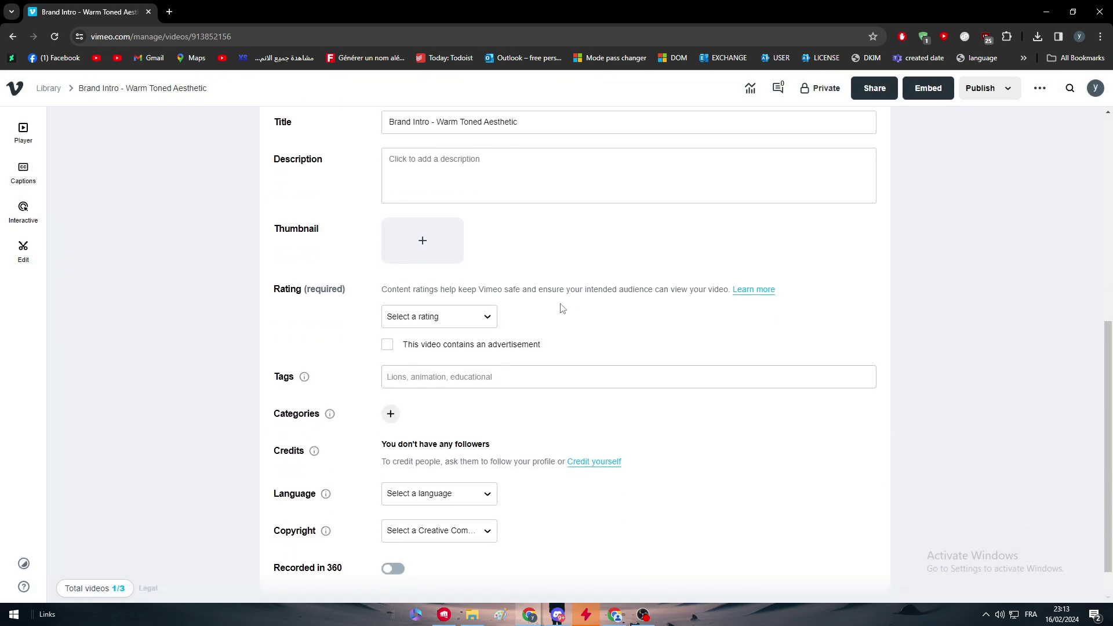
pyautogui.scroll(2, 364, 350)
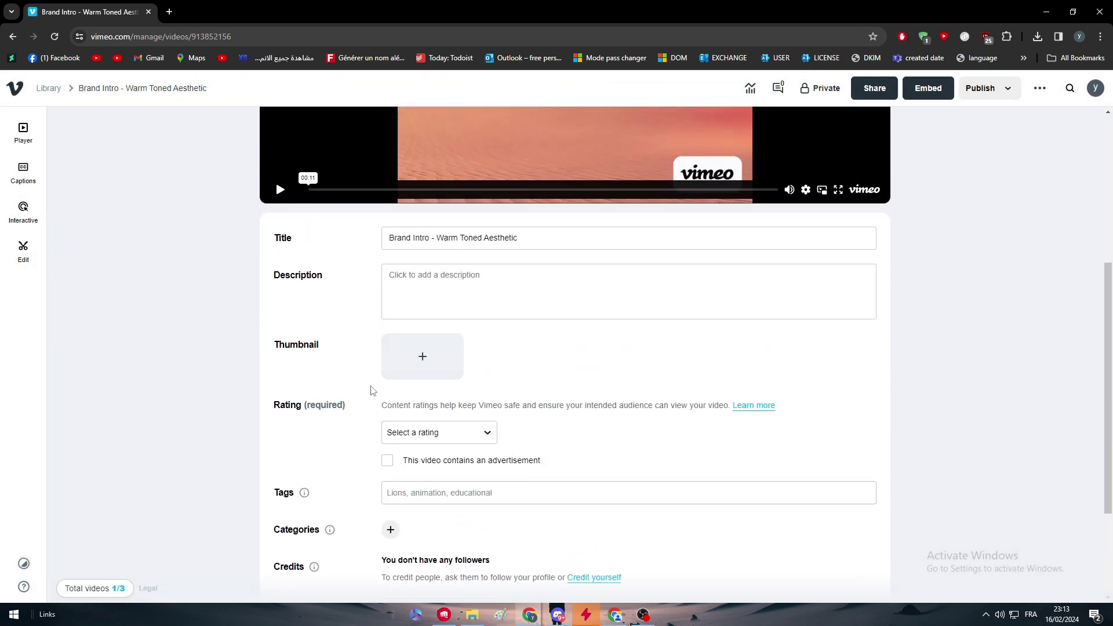
pyautogui.scroll(-2, 418, 395)
pyautogui.scroll(-1, 520, 503)
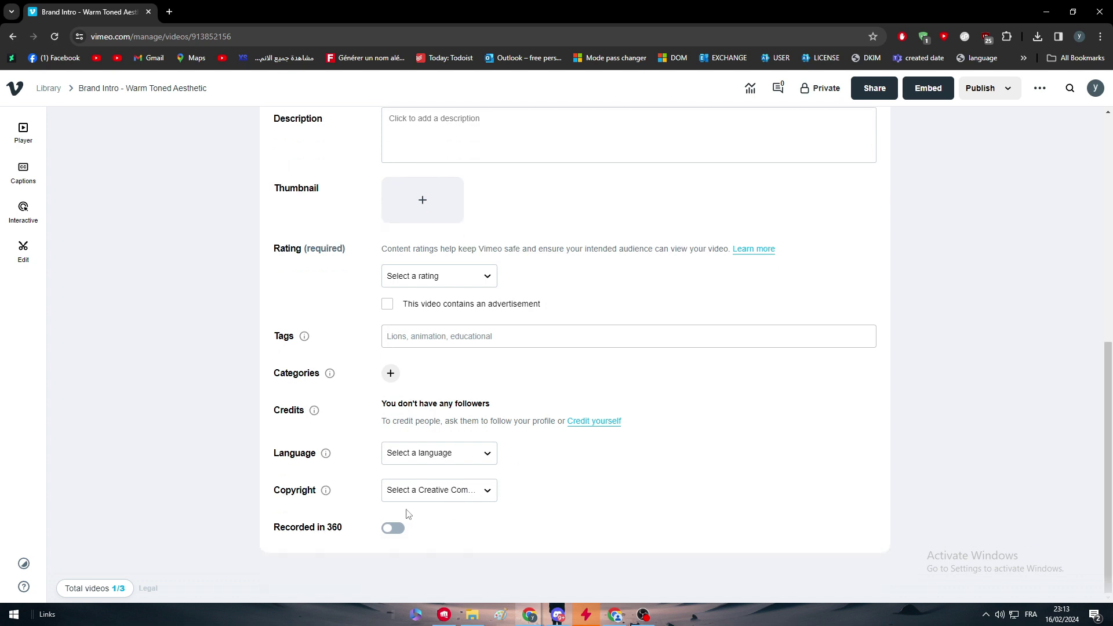
pyautogui.scroll(3, 561, 545)
pyautogui.scroll(4, 663, 529)
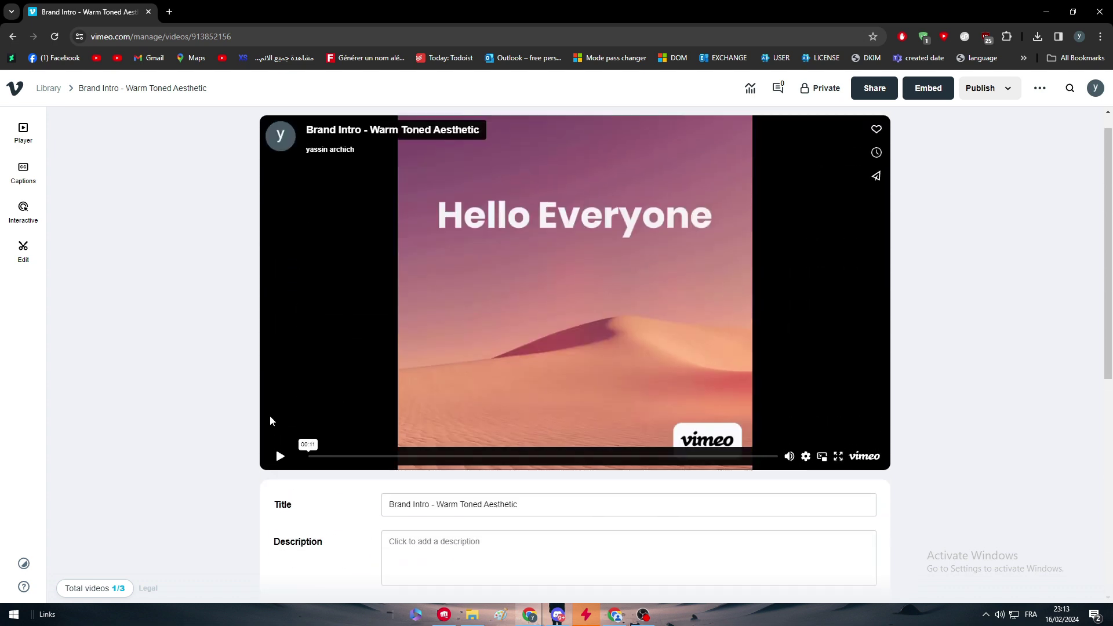